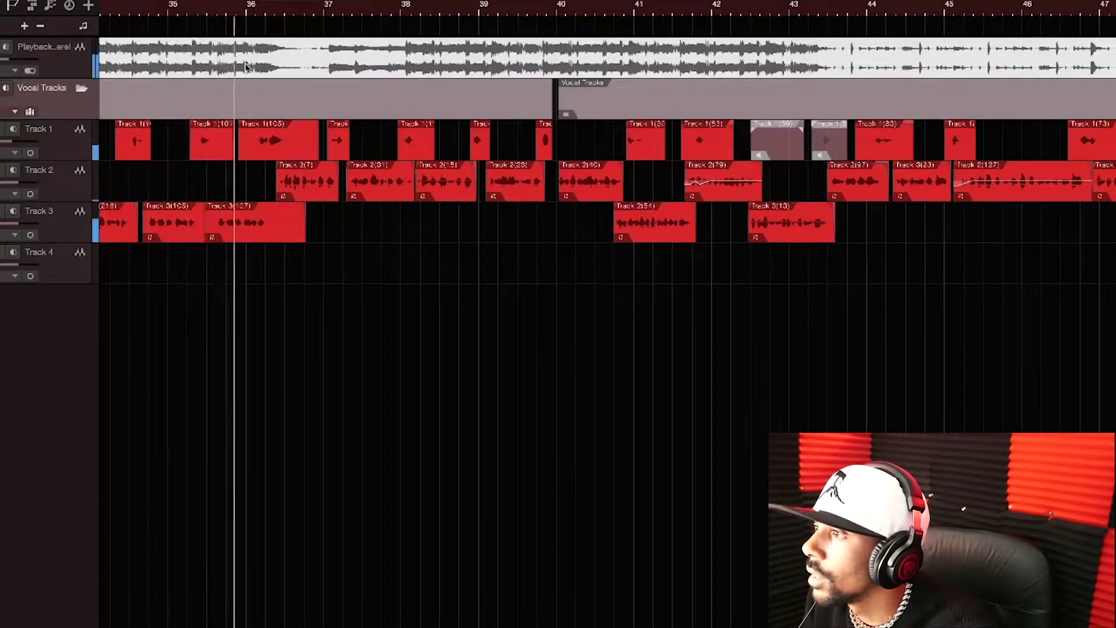
# Play back the vocals from just before bar 33 to hear the short clips on Track 1
pyautogui.hscroll(5, 238, 175)
pyautogui.hscroll(-10, 238, 175)
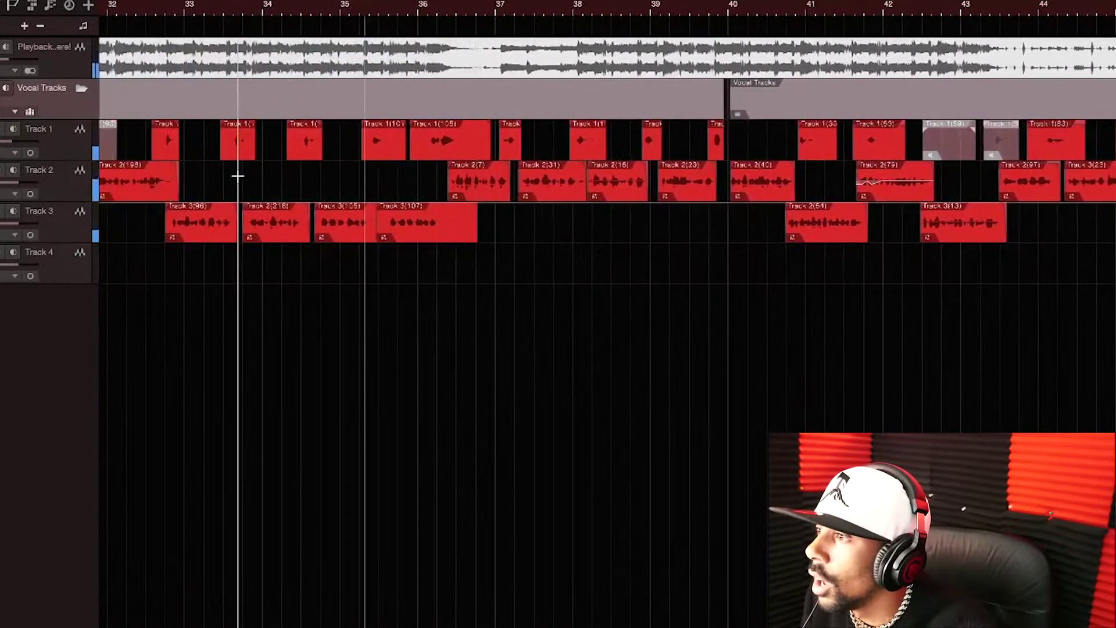
pyautogui.click(257, 11)
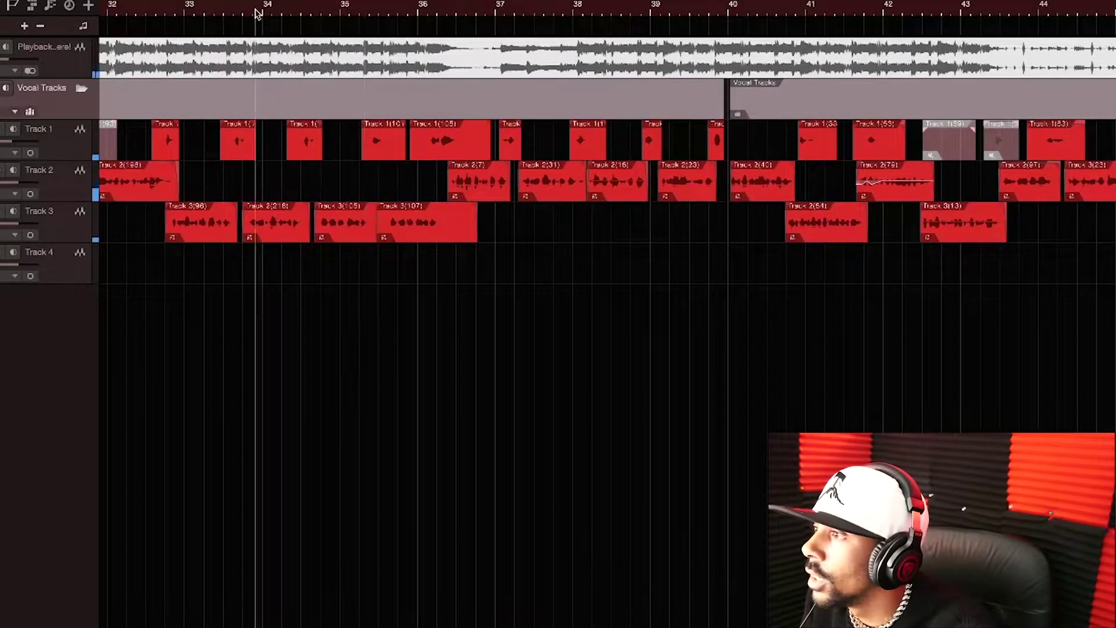
pyautogui.press('space')
pyautogui.click(171, 12)
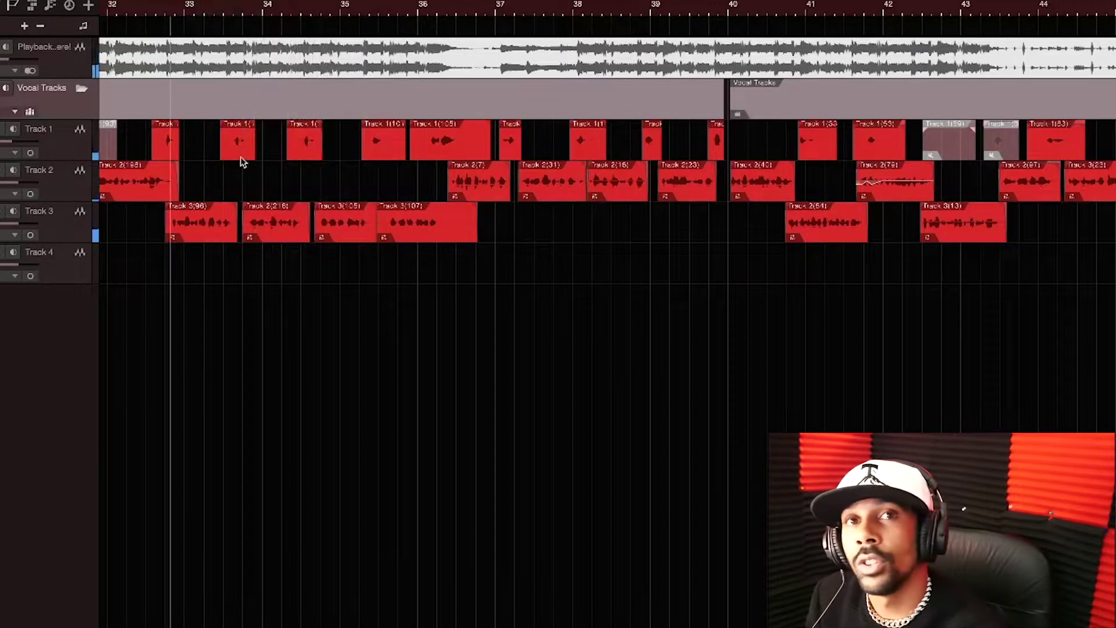
pyautogui.press('space')
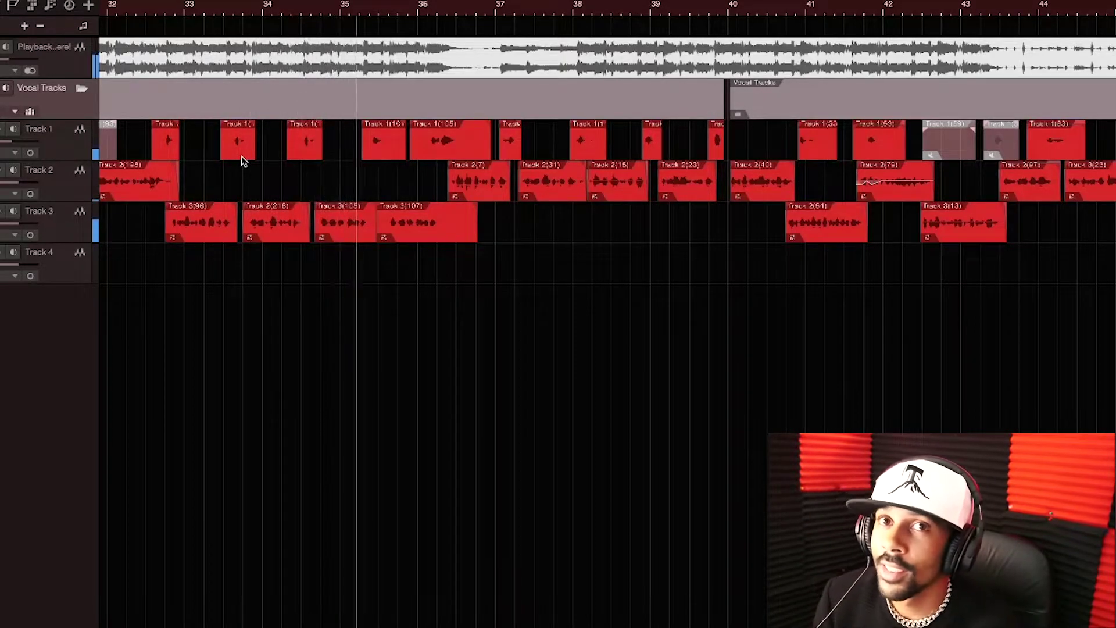
pyautogui.press('space')
# Merge the four Track 1 clips between bars 33 and 37 and bounce them into one audio event
pyautogui.click(242, 157)
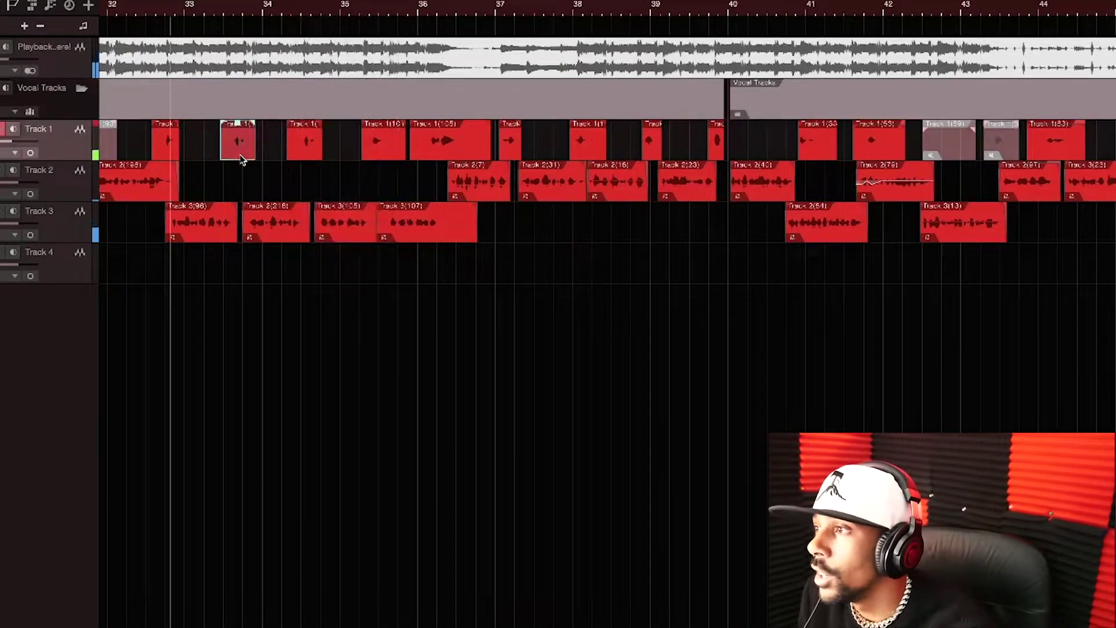
pyautogui.moveTo(203, 149); pyautogui.dragTo(433, 154)
pyautogui.rightClick(433, 154)
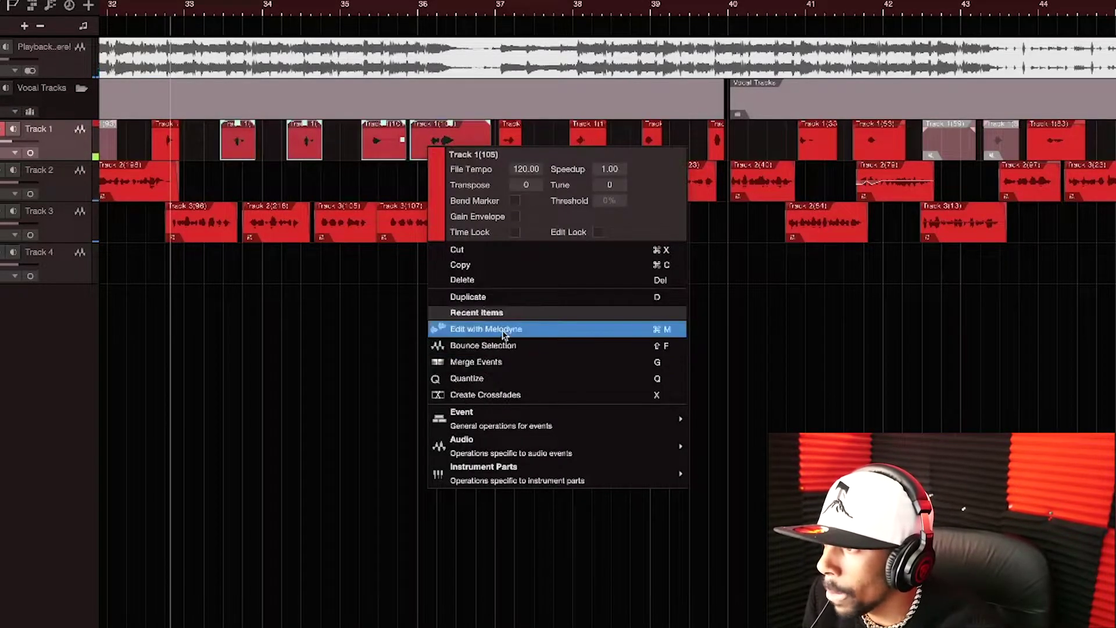
pyautogui.click(502, 370)
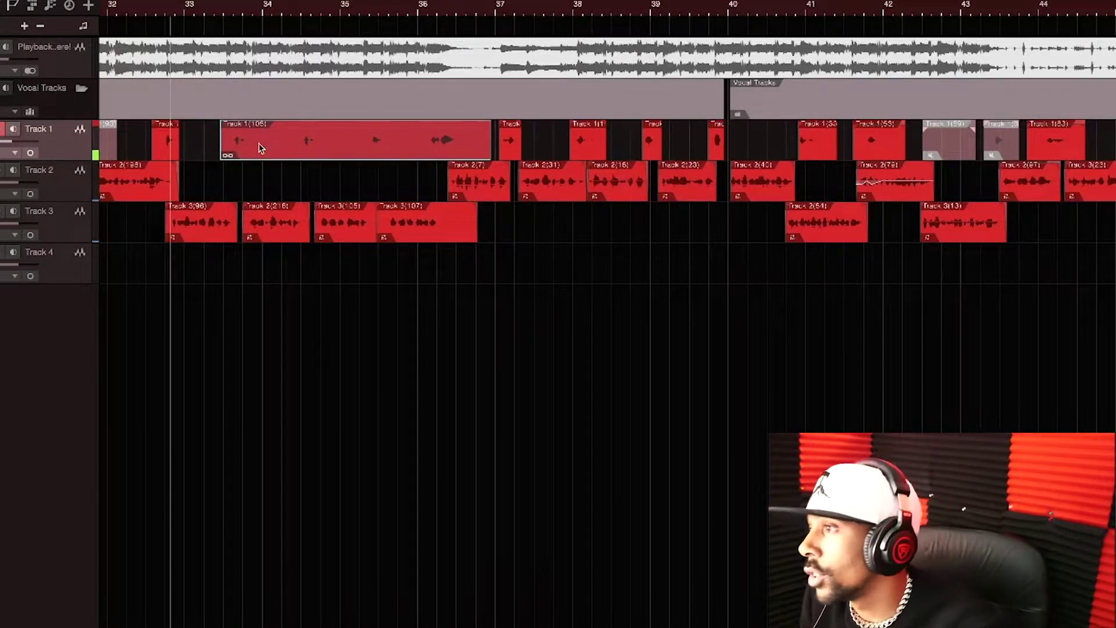
pyautogui.rightClick(259, 149)
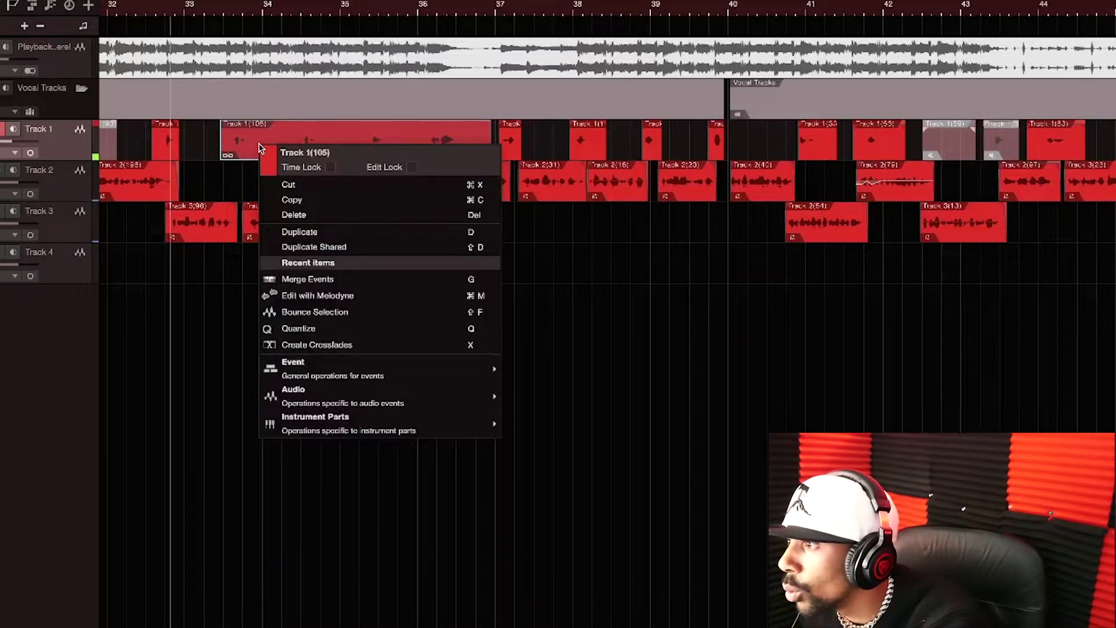
pyautogui.press('Escape')
pyautogui.rightClick(276, 141)
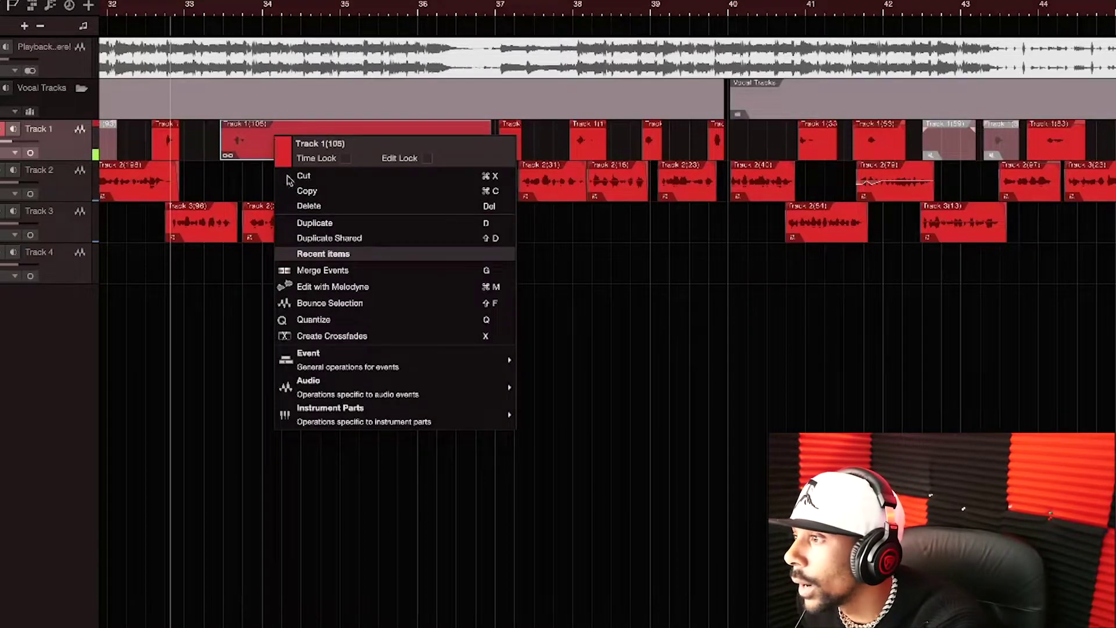
pyautogui.click(332, 303)
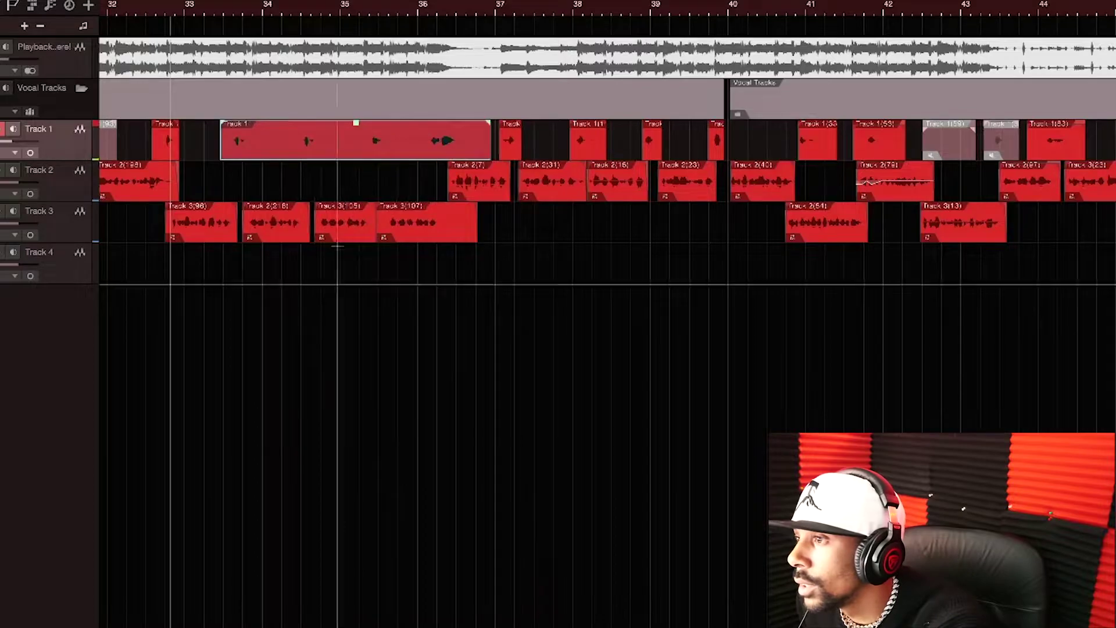
# Transpose the bounced Track 1 event by -7 and play it back
pyautogui.rightClick(329, 153)
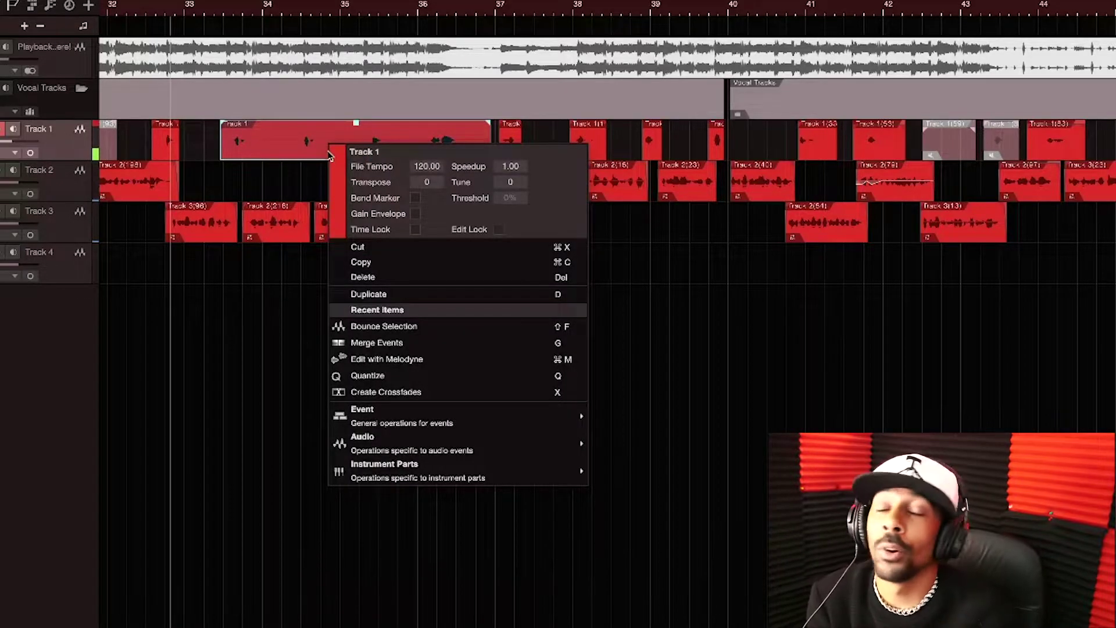
pyautogui.click(239, 167)
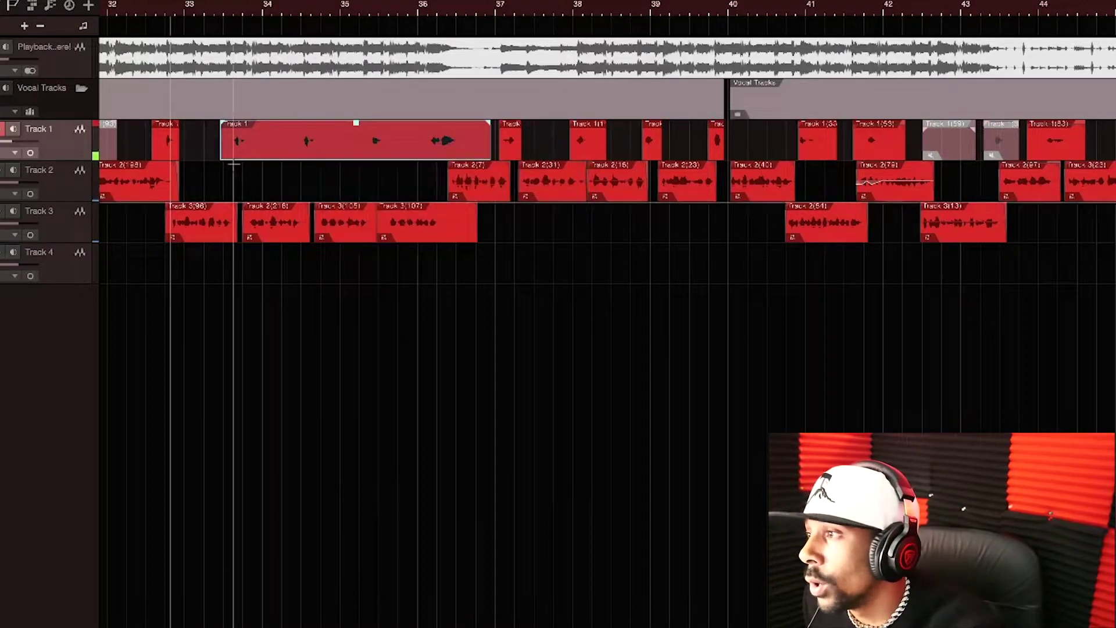
pyautogui.rightClick(263, 147)
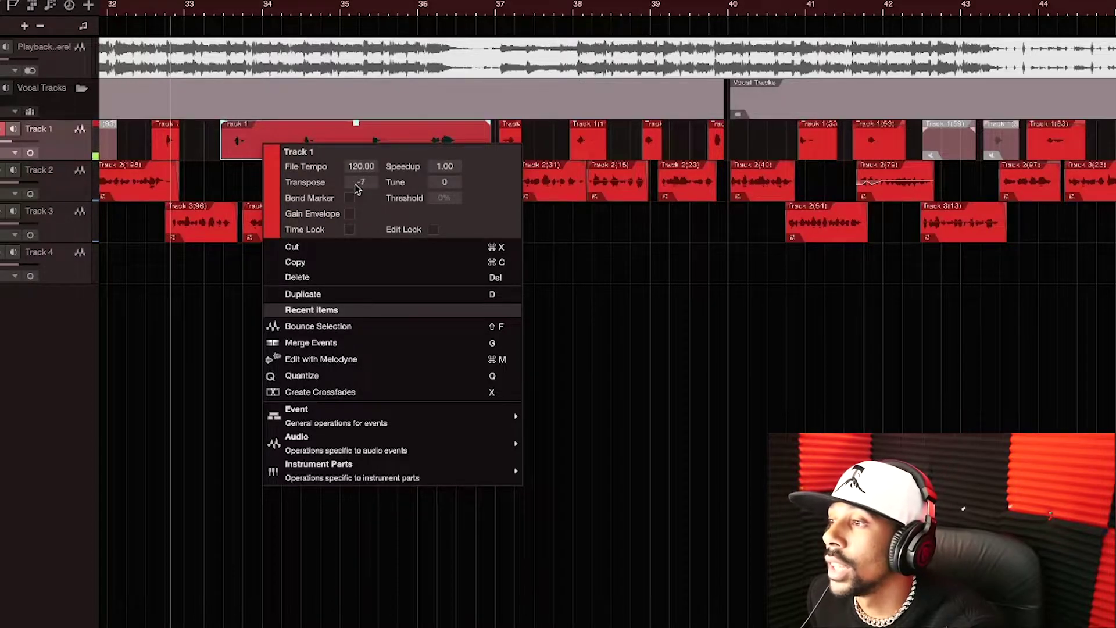
pyautogui.click(233, 177)
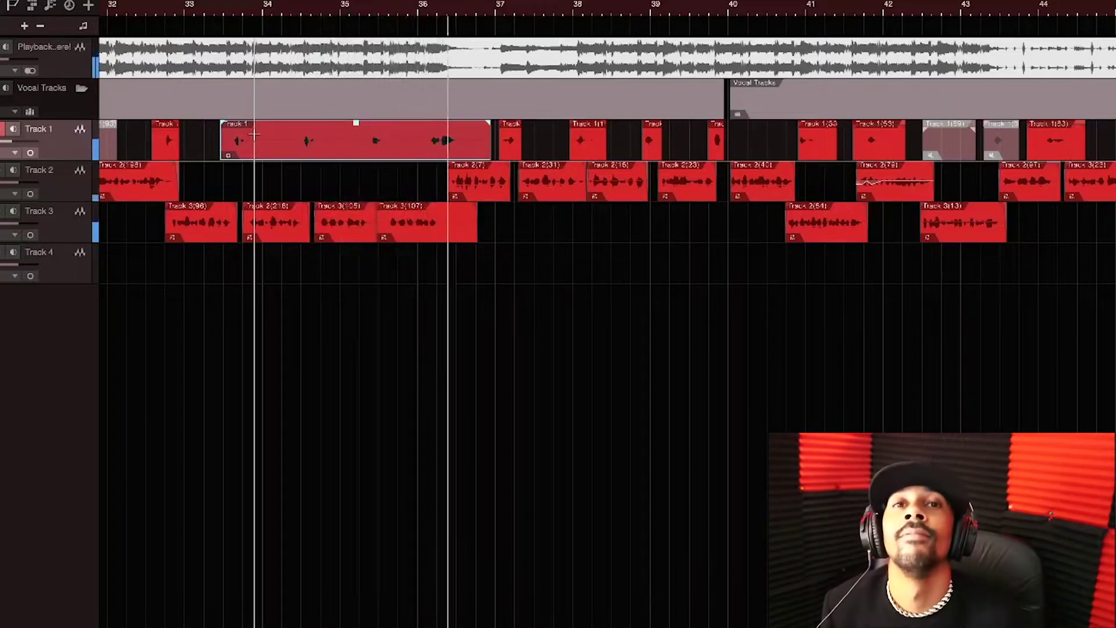
pyautogui.press('space')
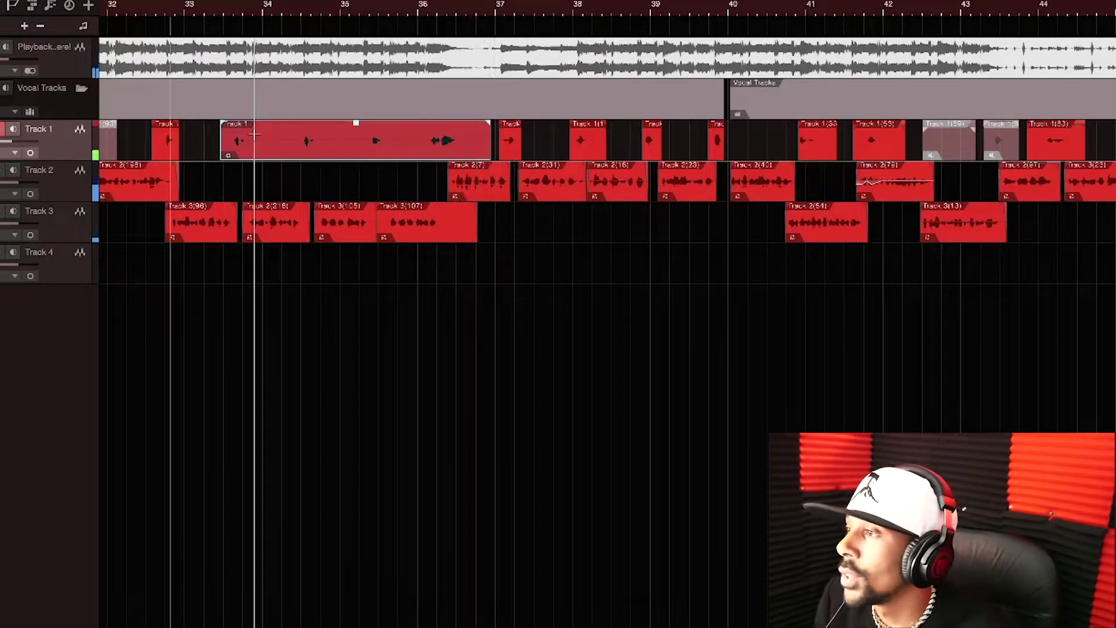
# Set the bounced Track 1 event's Transpose to 6 and listen to it from before bar 33
pyautogui.click(425, 7)
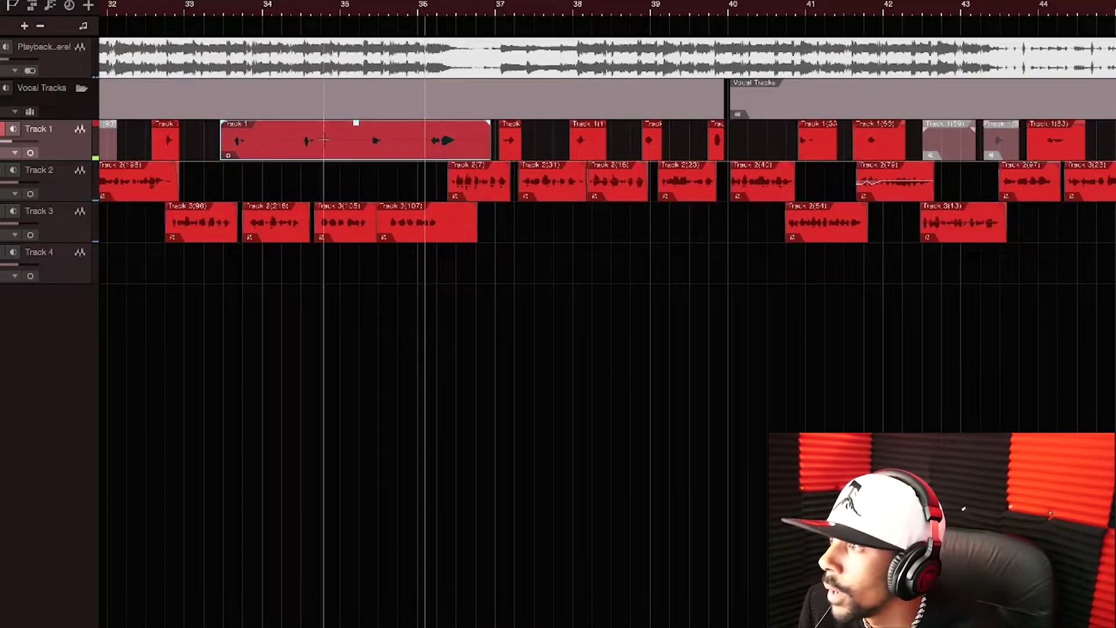
pyautogui.rightClick(307, 150)
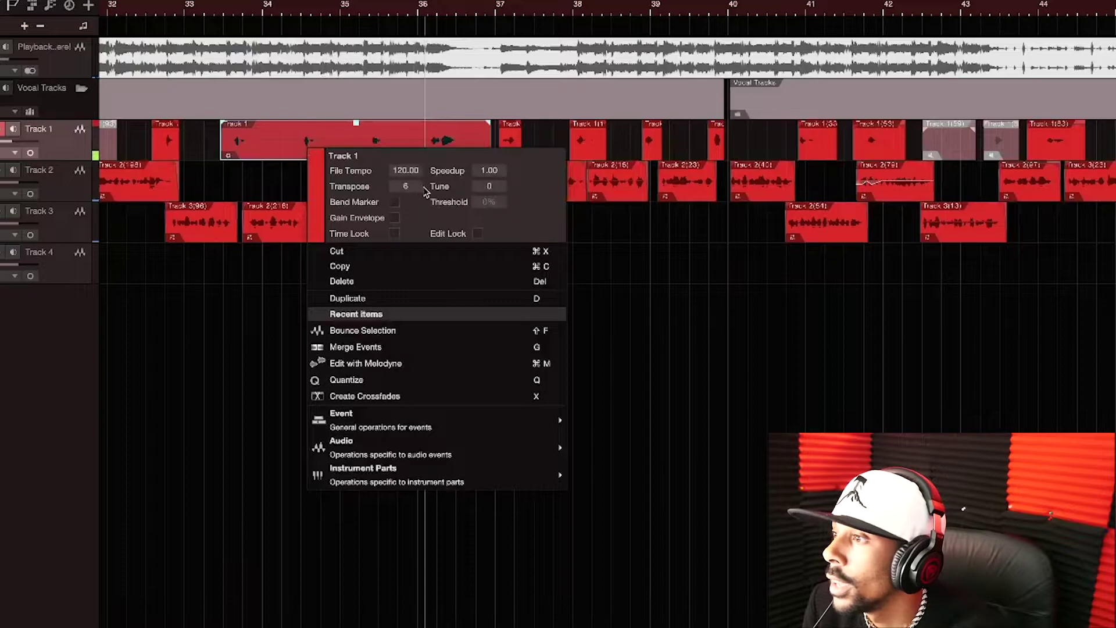
pyautogui.click(279, 177)
pyautogui.click(210, 12)
pyautogui.press('space')
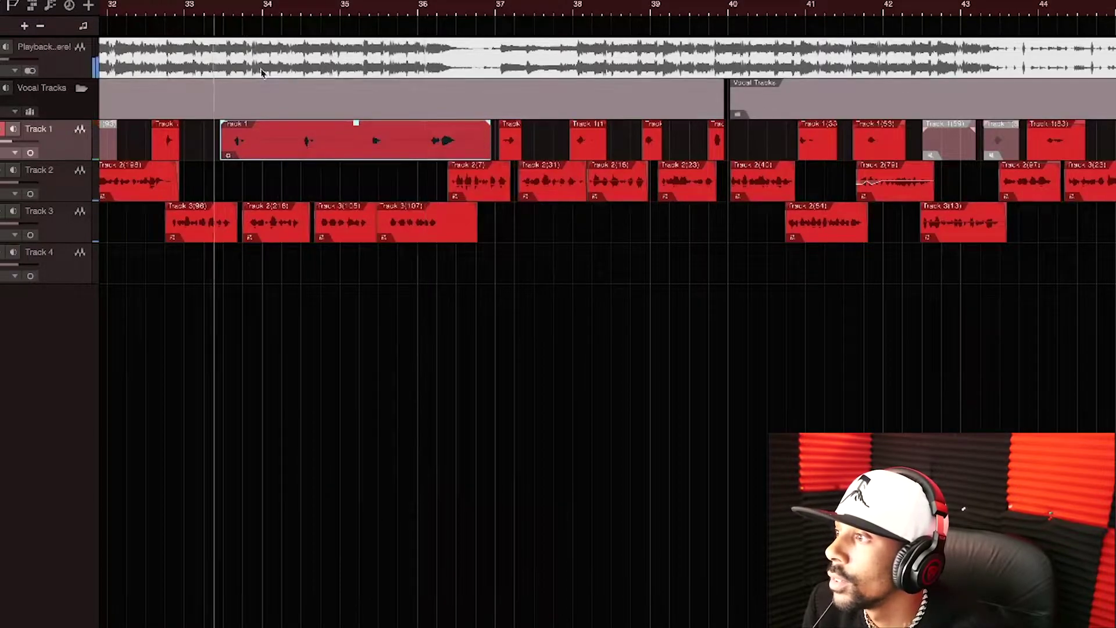
pyautogui.click(152, 12)
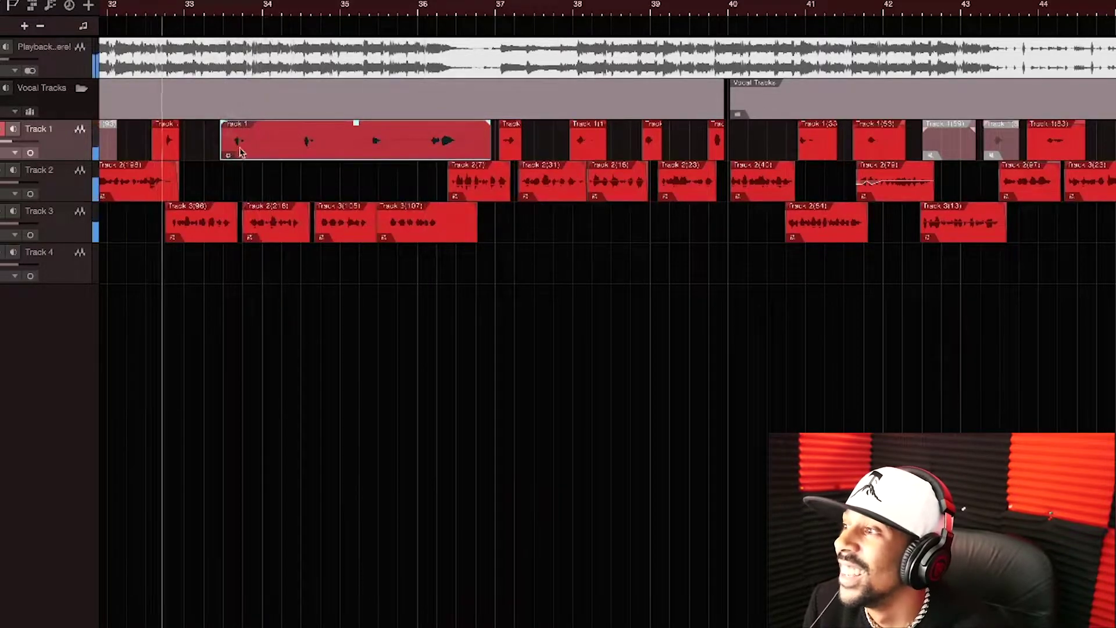
# Set the bounced Track 1 event's Transpose to 8 and listen to it from about bar 33
pyautogui.rightClick(246, 150)
pyautogui.scroll(-2, 344, 188)
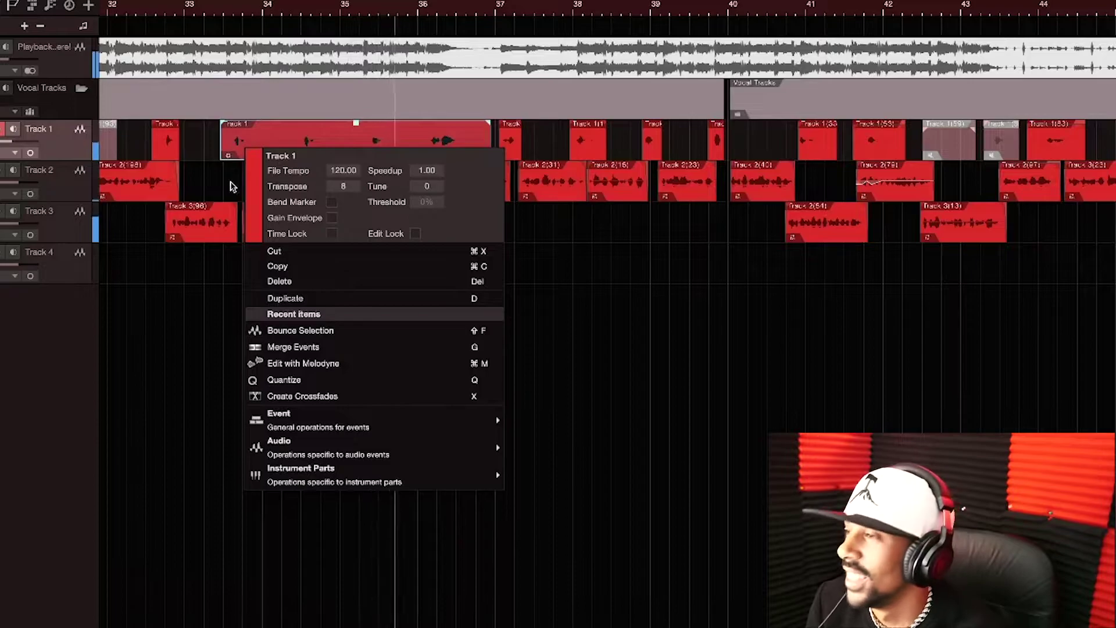
pyautogui.click(233, 184)
pyautogui.press('space')
pyautogui.press('8')
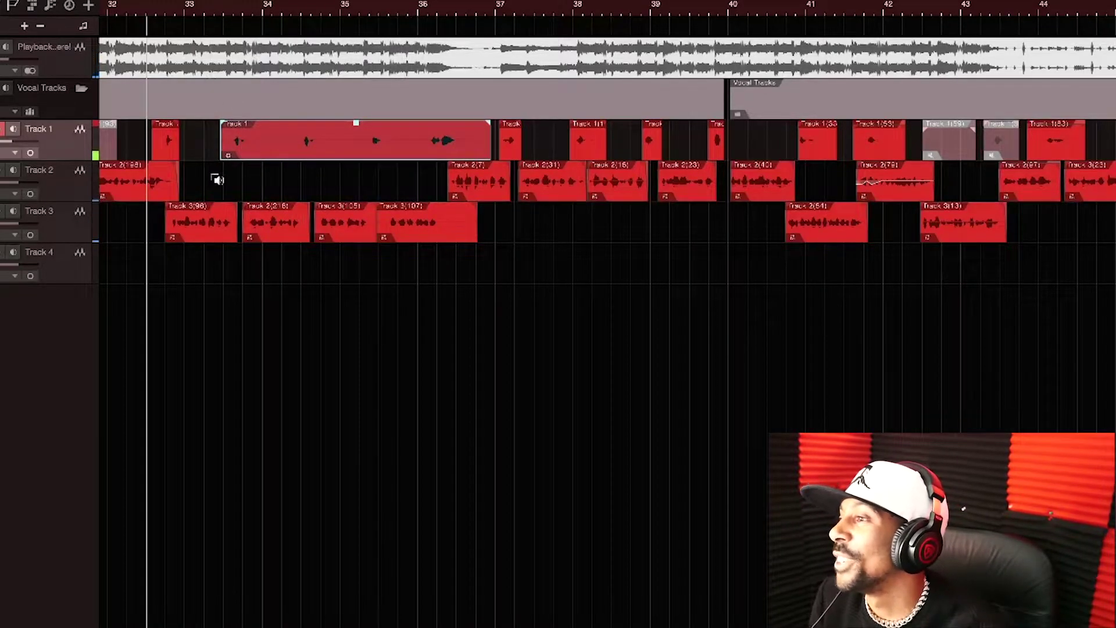
pyautogui.click(206, 9)
pyautogui.press('space')
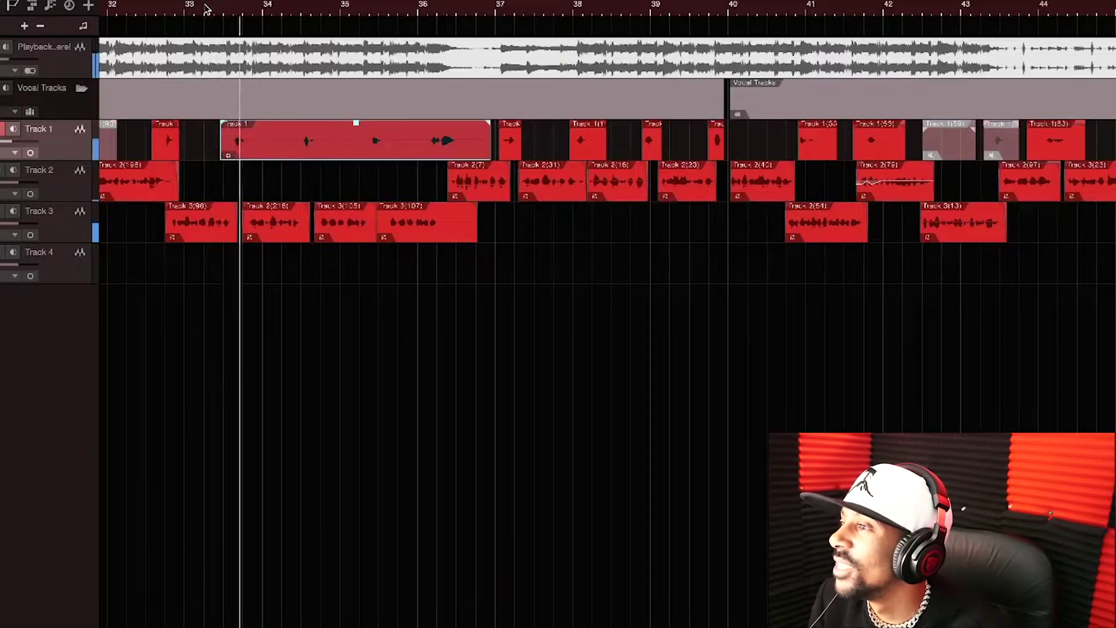
pyautogui.press('space')
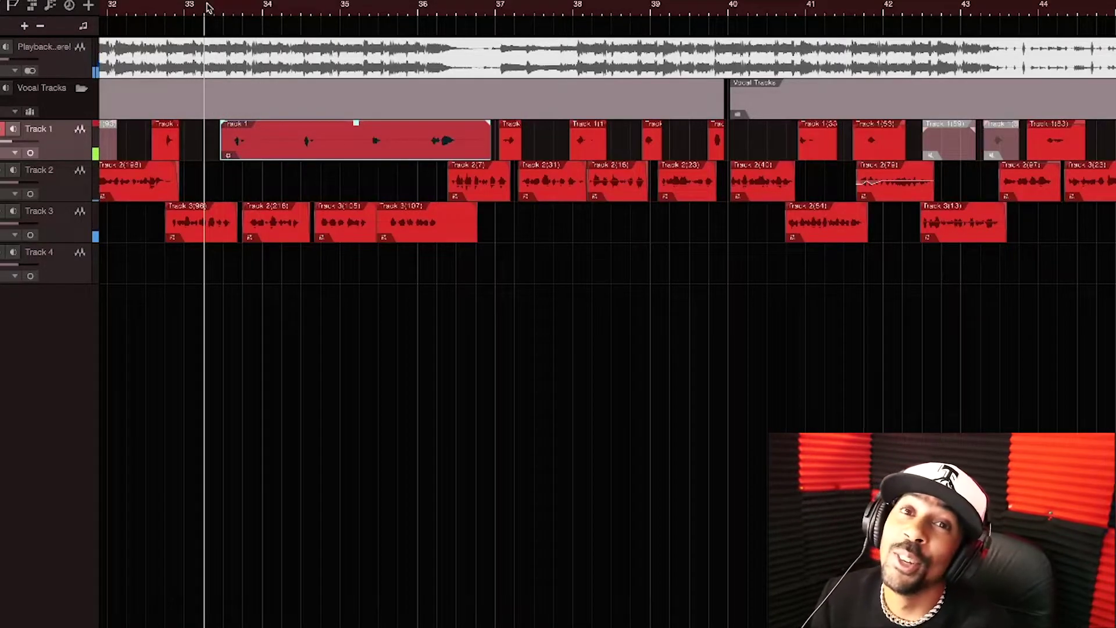
# Replay the transposed event, and undo the transposing, bouncing and merging of the Track 1 clips
pyautogui.press('space')
pyautogui.press('space')
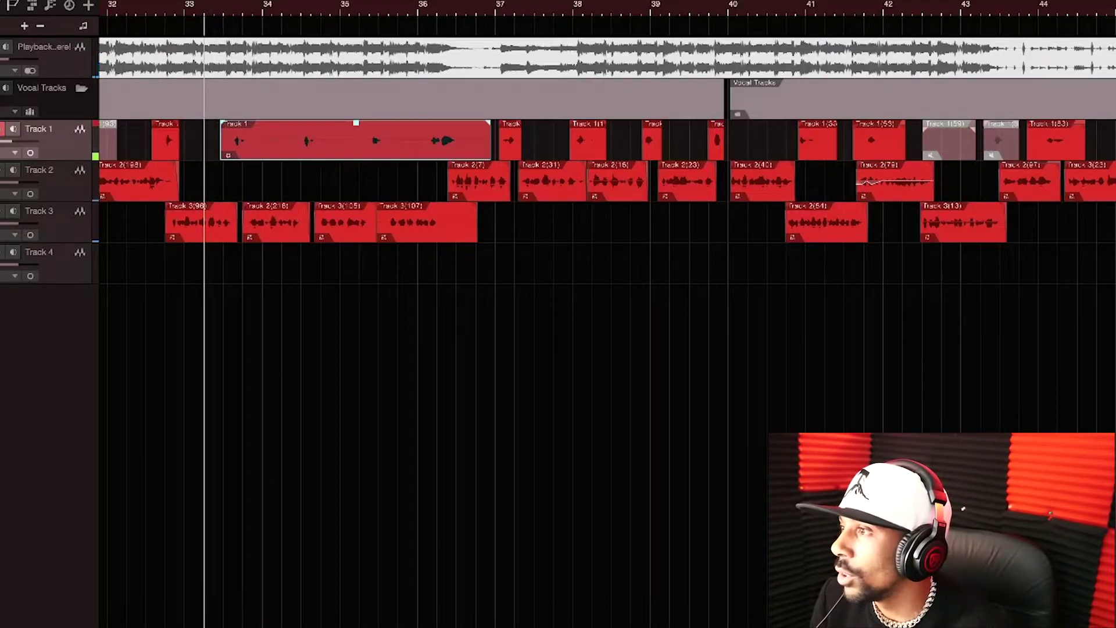
pyautogui.press('space')
pyautogui.press('space')
pyautogui.hotkey('ctrl', 'z')
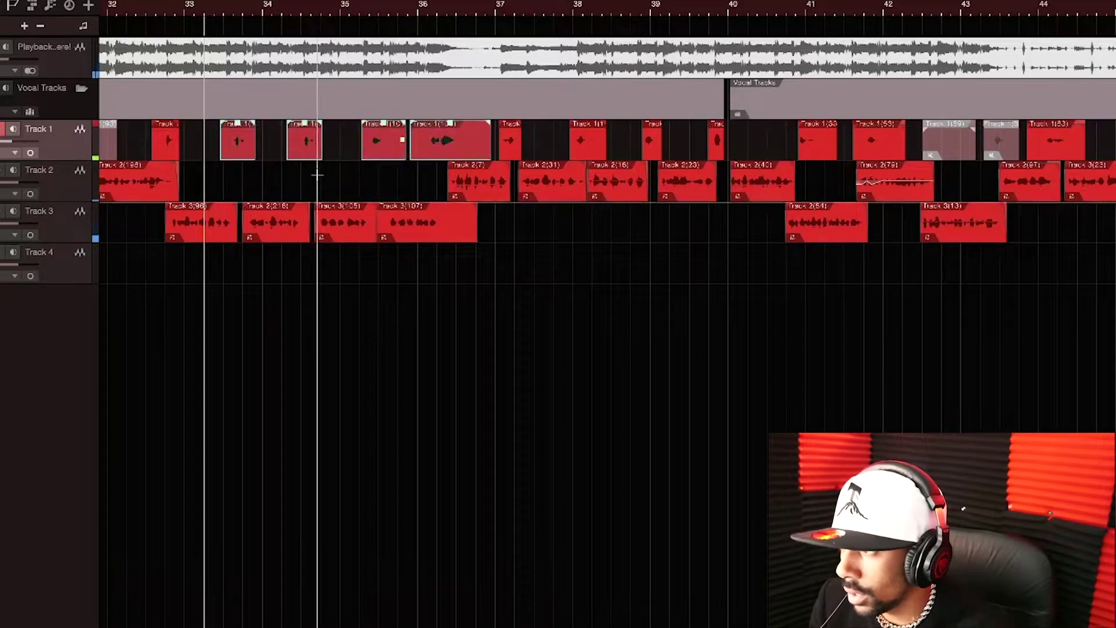
# Check the Transpose setting of the Track 1(100) clip and play the song from around bars 36 to 37
pyautogui.rightClick(232, 155)
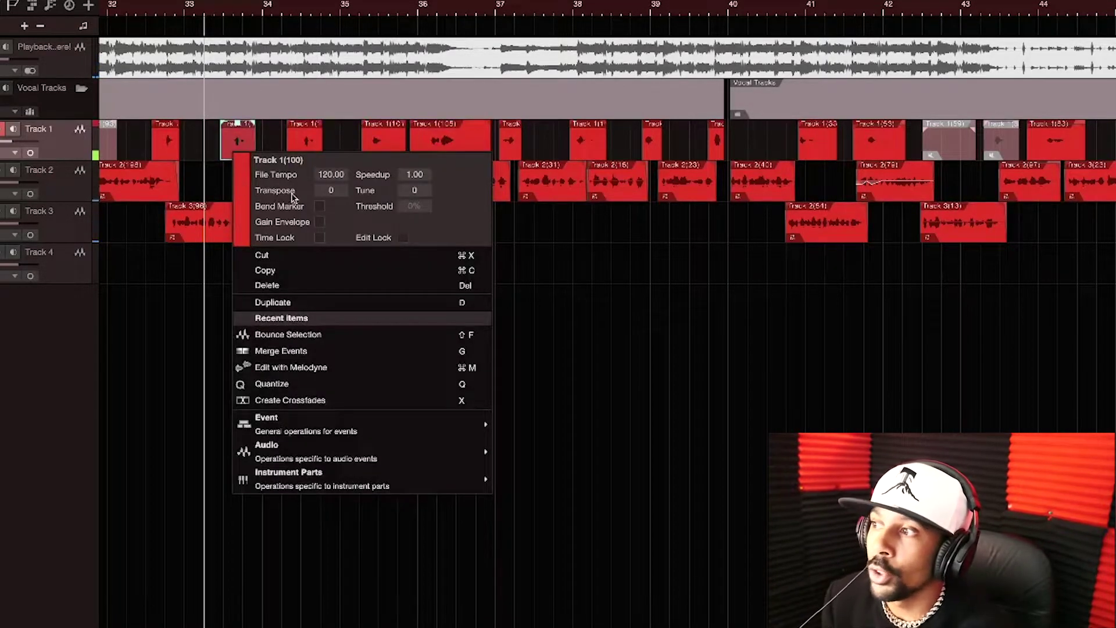
pyautogui.click(217, 194)
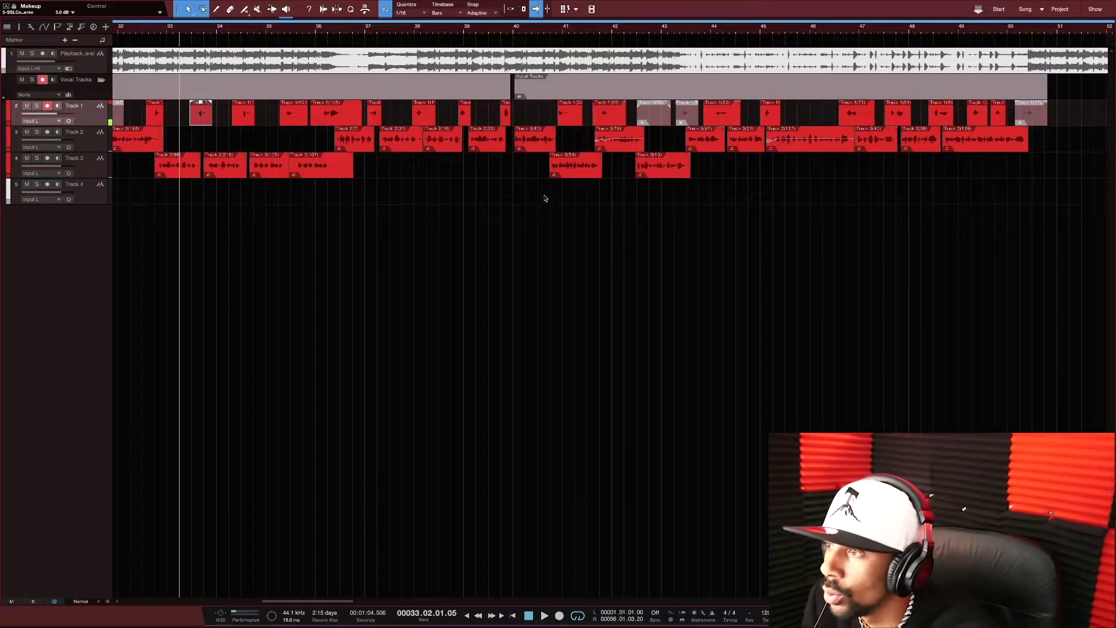
pyautogui.click(332, 32)
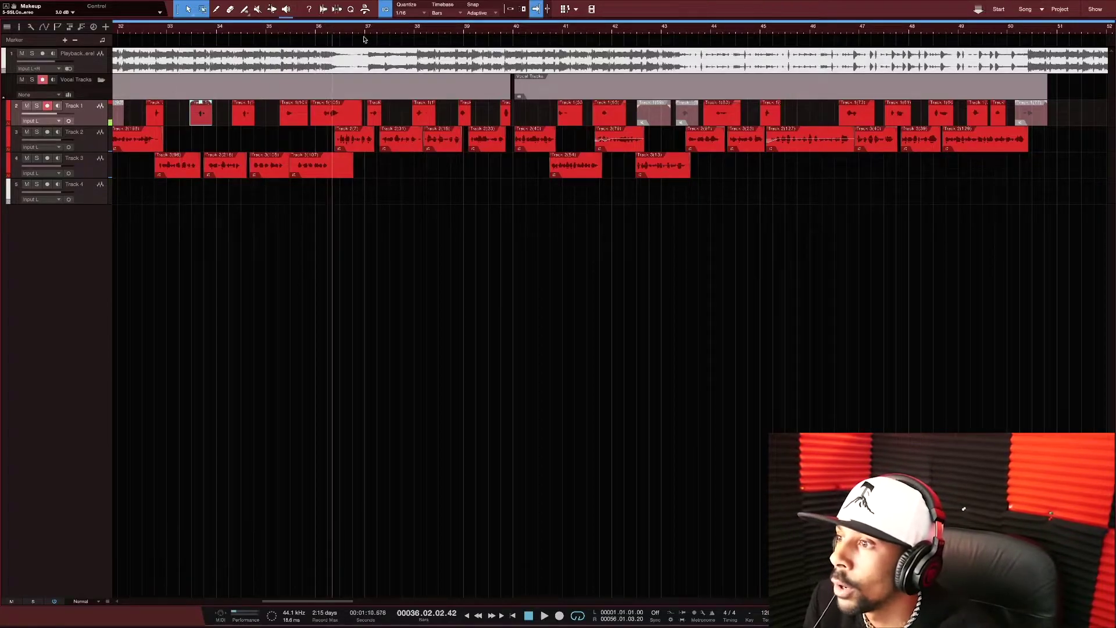
pyautogui.press('space')
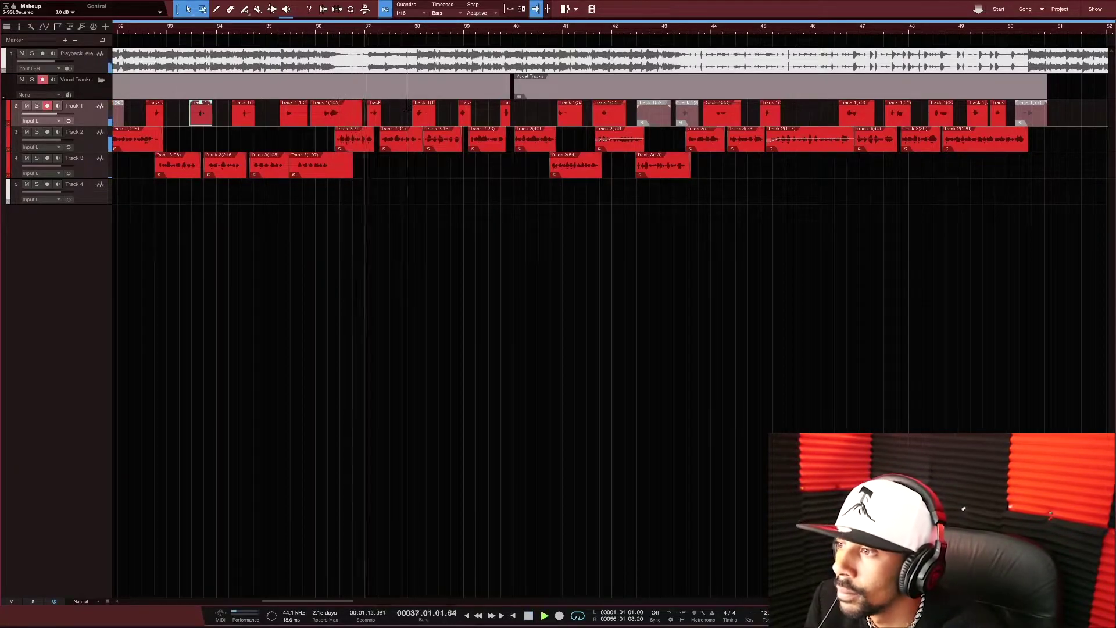
pyautogui.press('space')
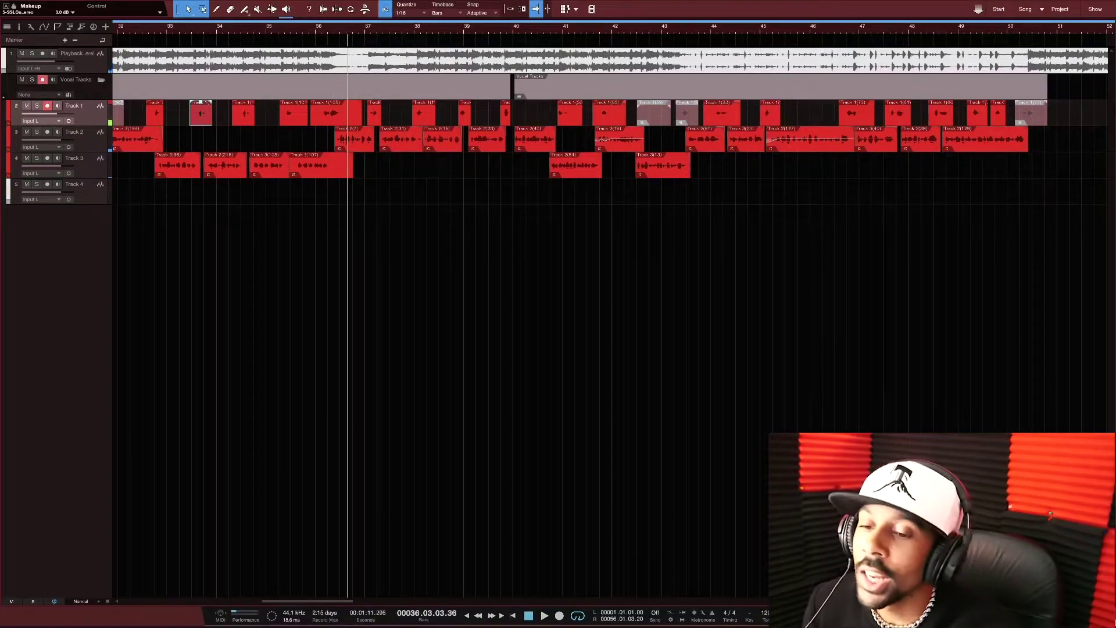
# Open the Track 2(31) vocal clip just after bar 37 in the Melodyne editor
pyautogui.press('e')
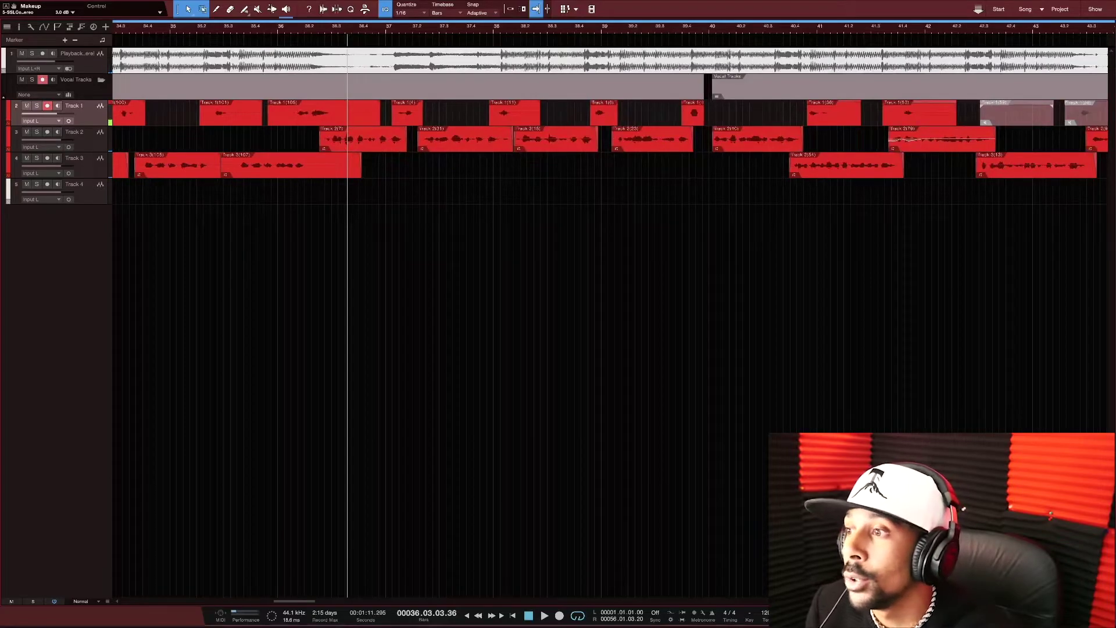
pyautogui.rightClick(449, 146)
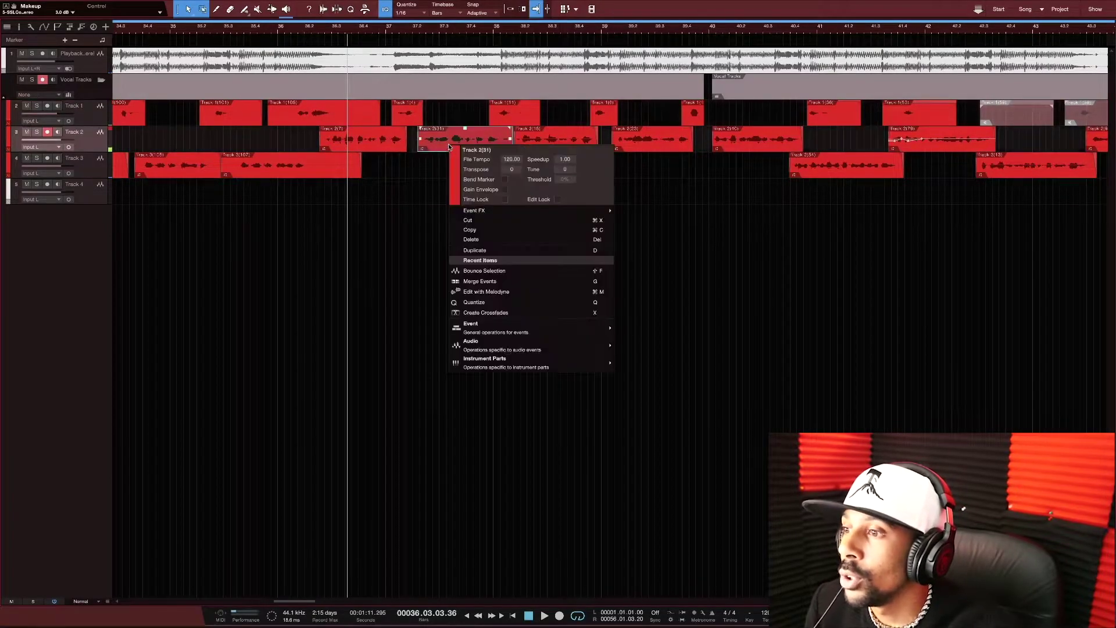
pyautogui.click(432, 150)
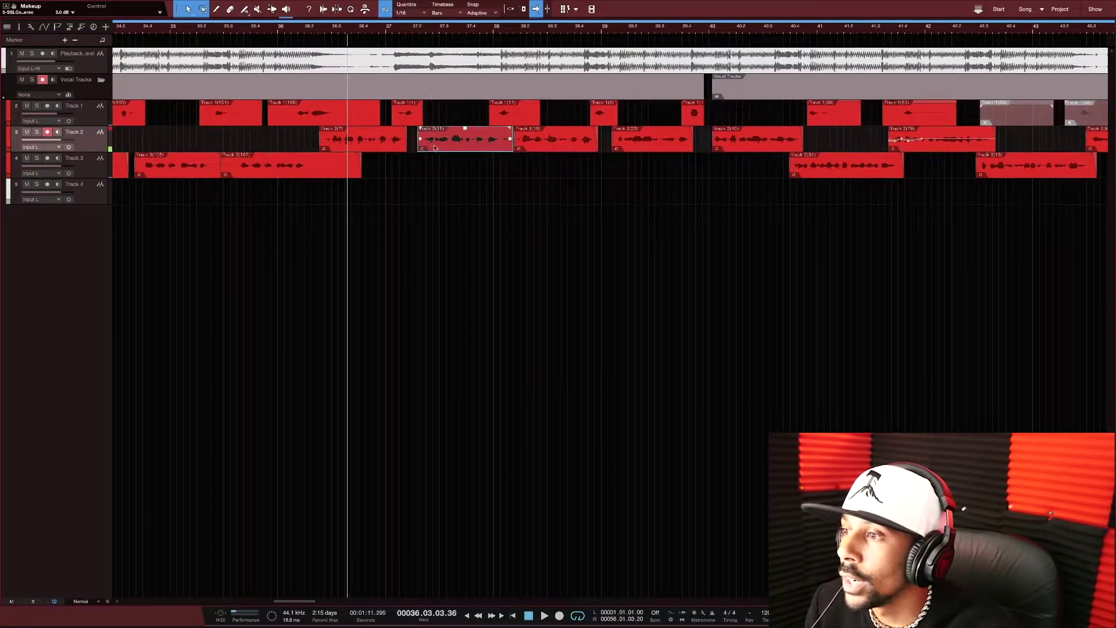
pyautogui.doubleClick(434, 148)
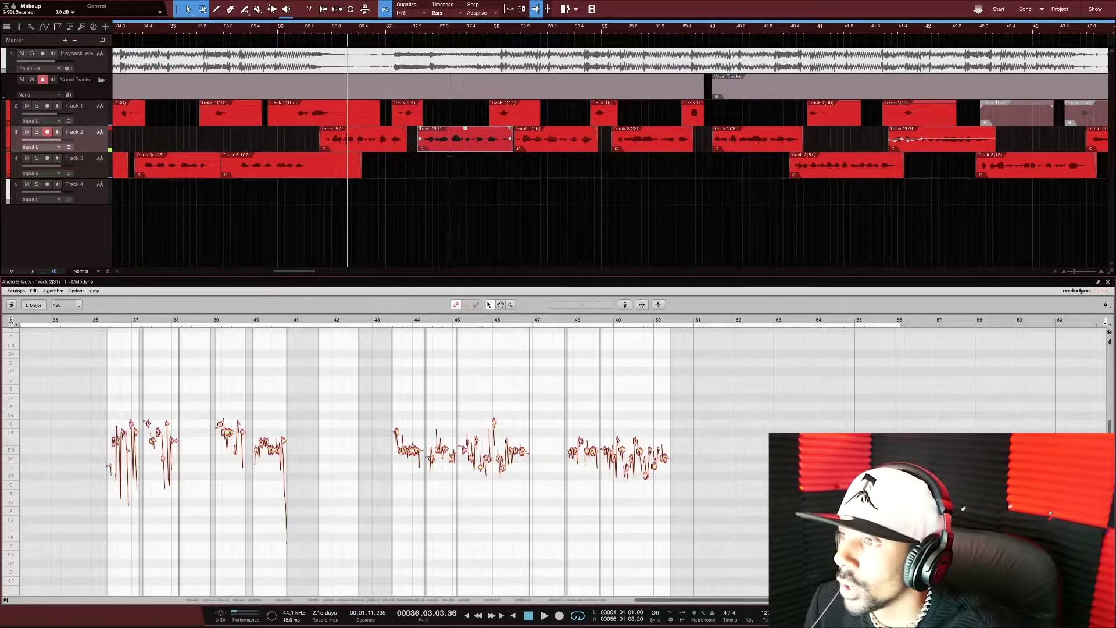
pyautogui.rightClick(453, 145)
pyautogui.click(444, 168)
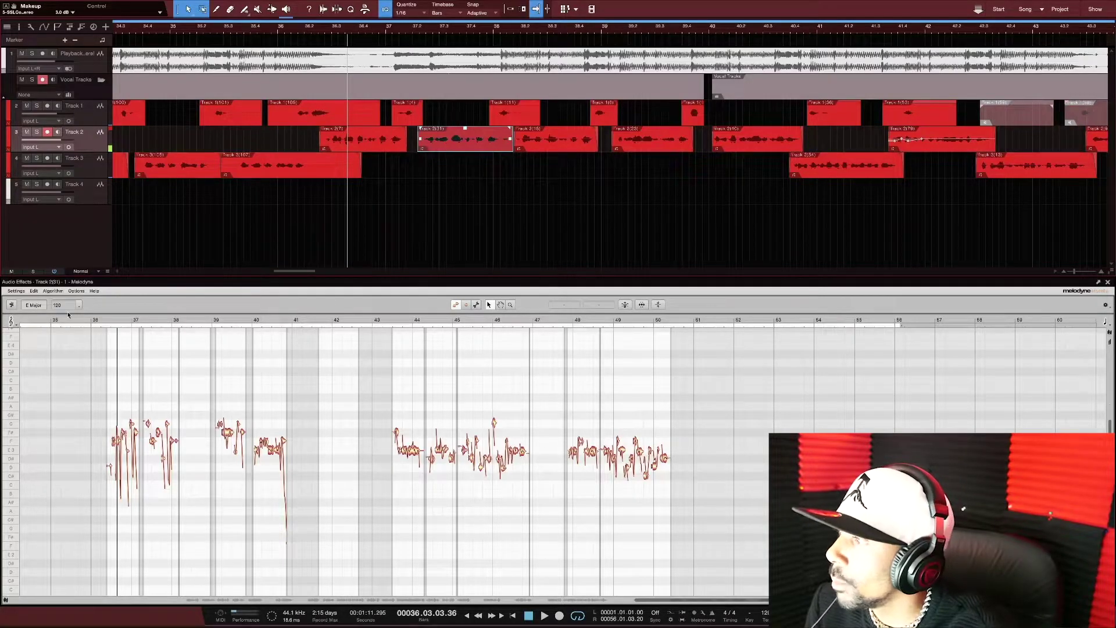
# Close the Melodyne editor and bounce the Track 2(31) clip just after bar 37
pyautogui.rightClick(467, 148)
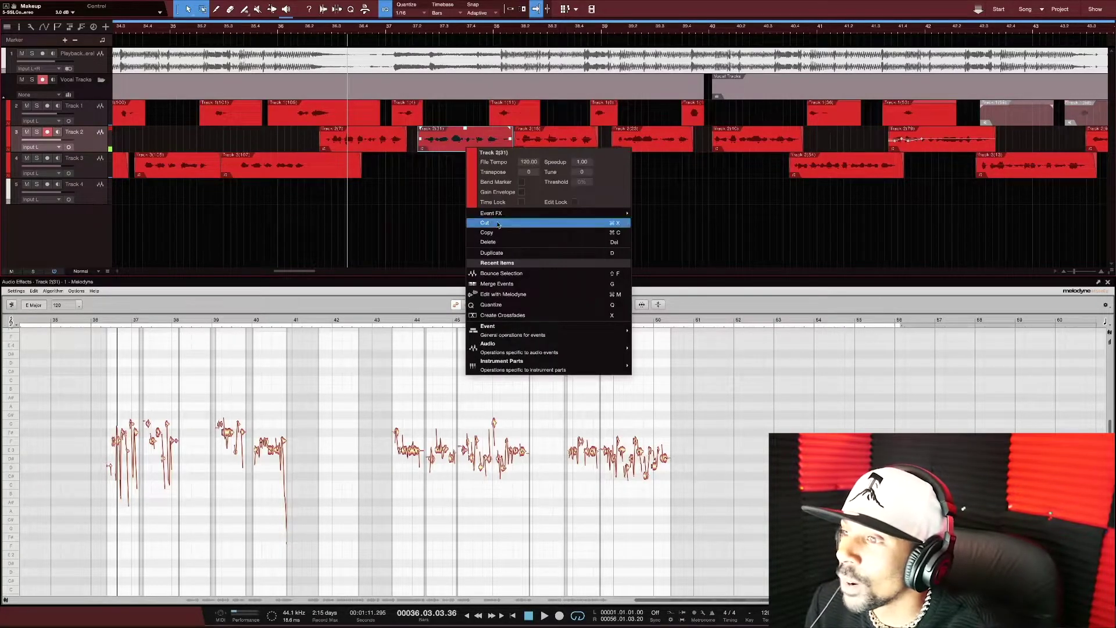
pyautogui.click(451, 221)
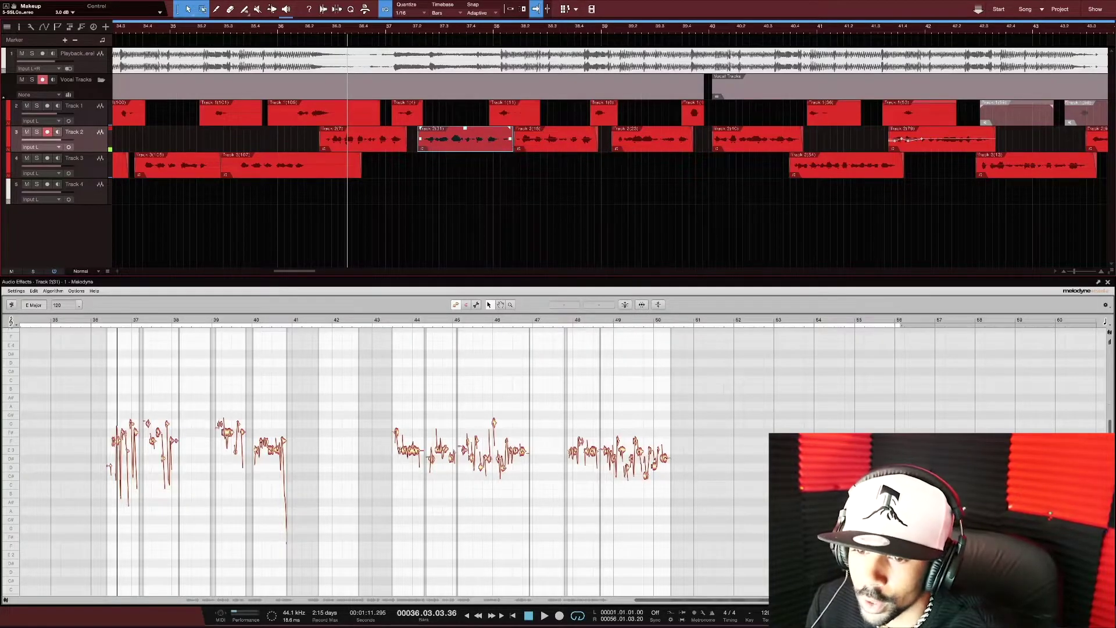
pyautogui.press('F2')
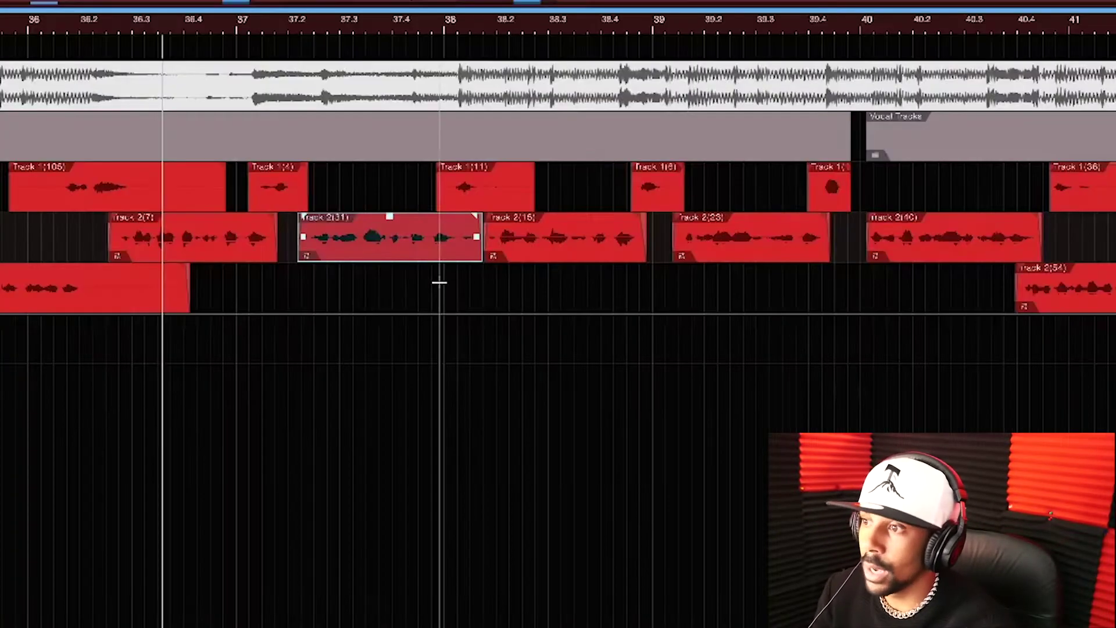
pyautogui.rightClick(428, 251)
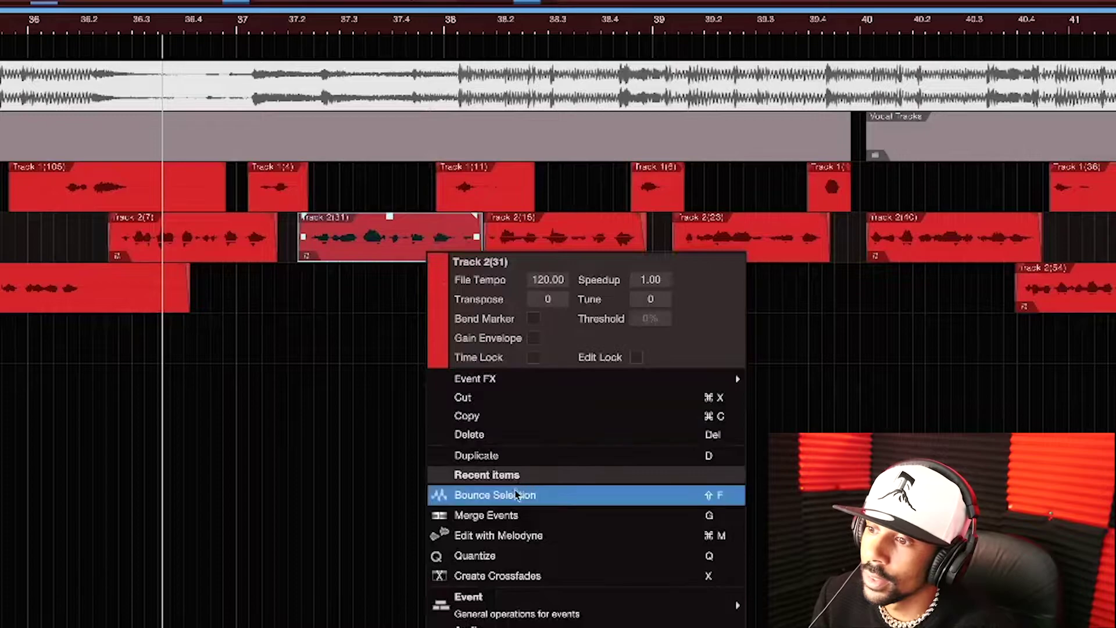
pyautogui.click(514, 497)
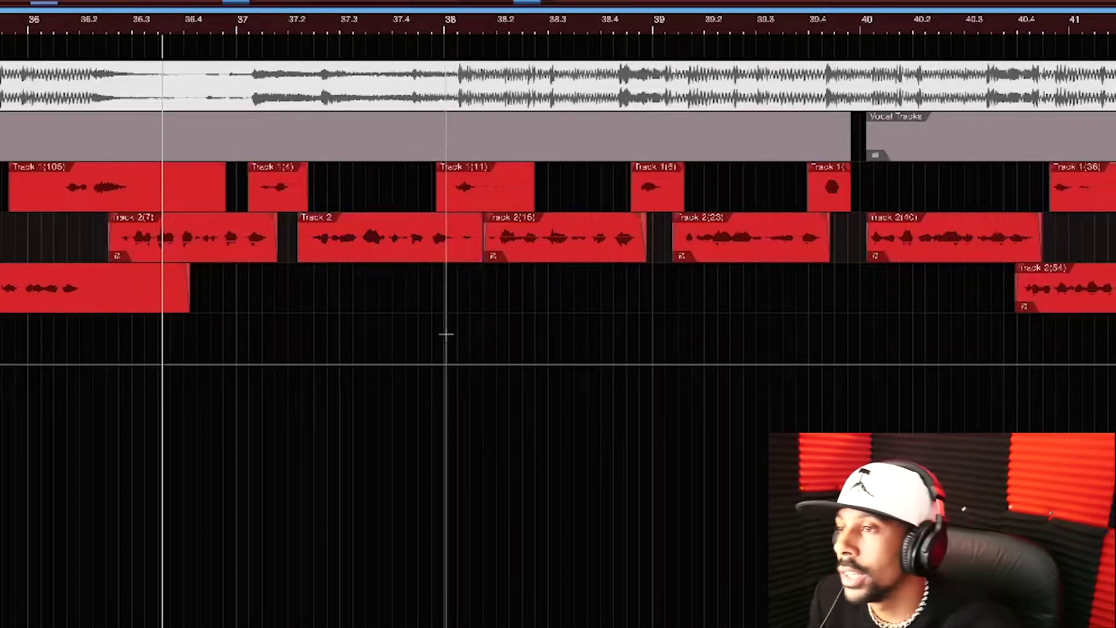
pyautogui.rightClick(414, 253)
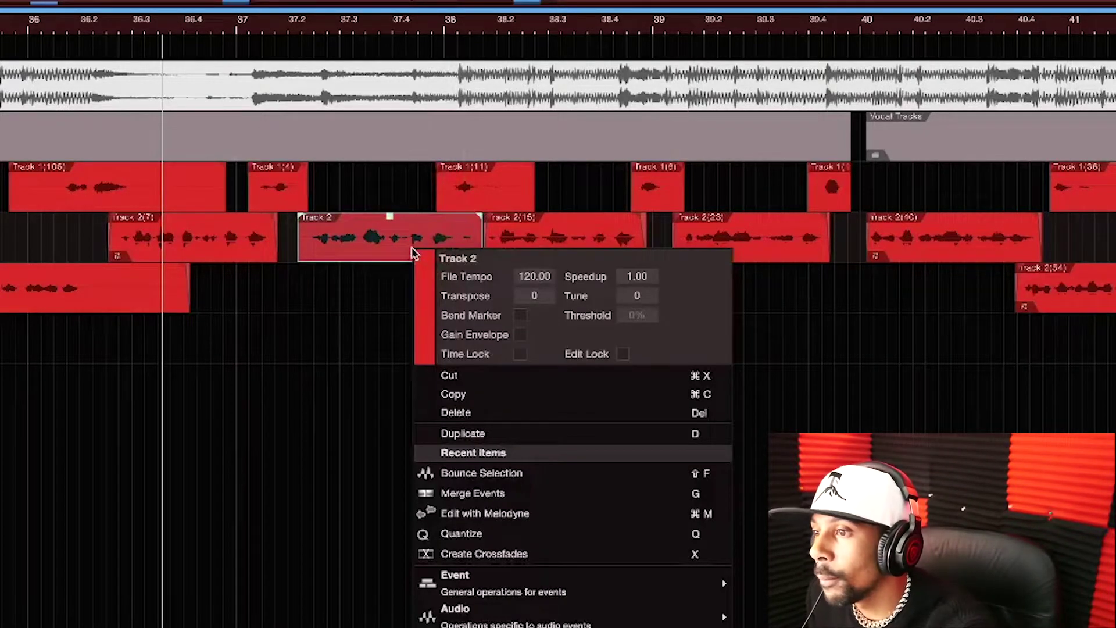
pyautogui.click(378, 359)
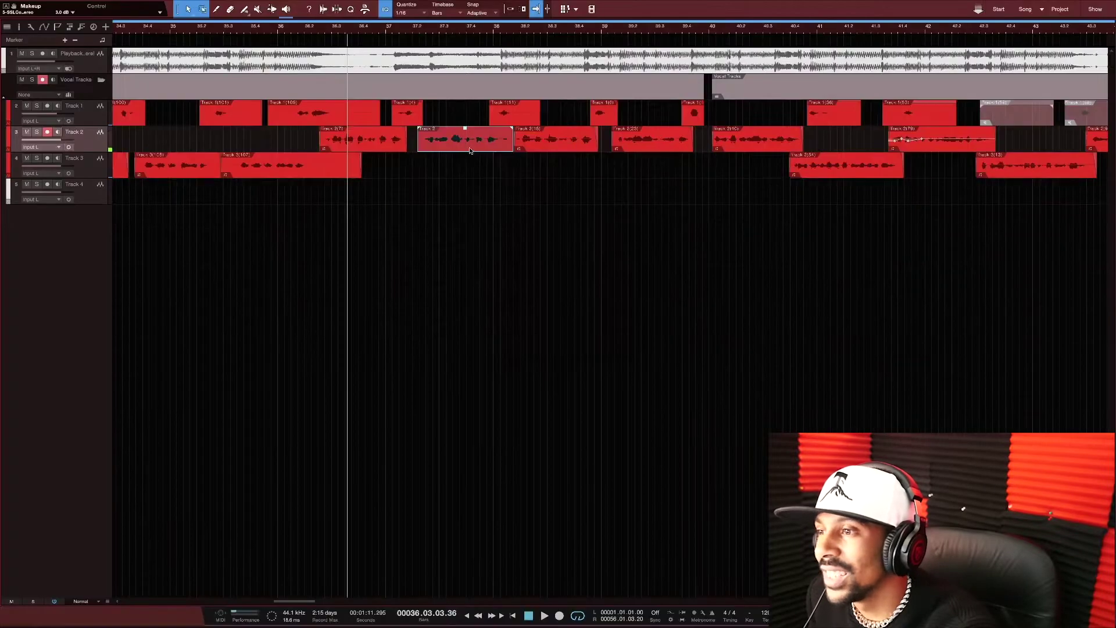
# Open the bounced Track 2 clip in the audio editor and play it from around 37.2
pyautogui.doubleClick(398, 259)
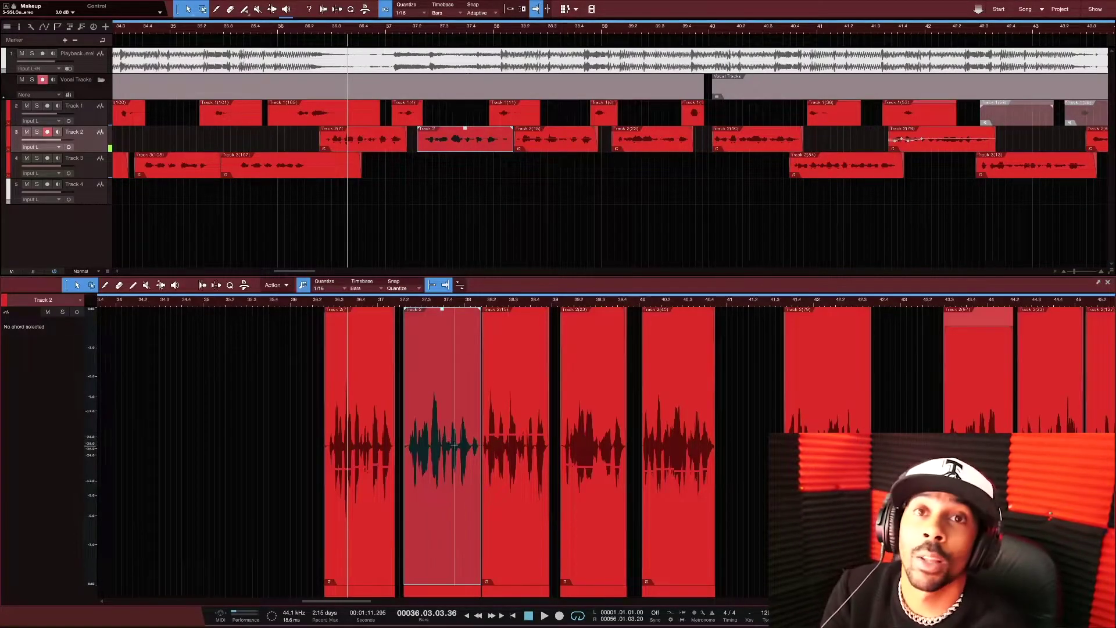
pyautogui.click(404, 301)
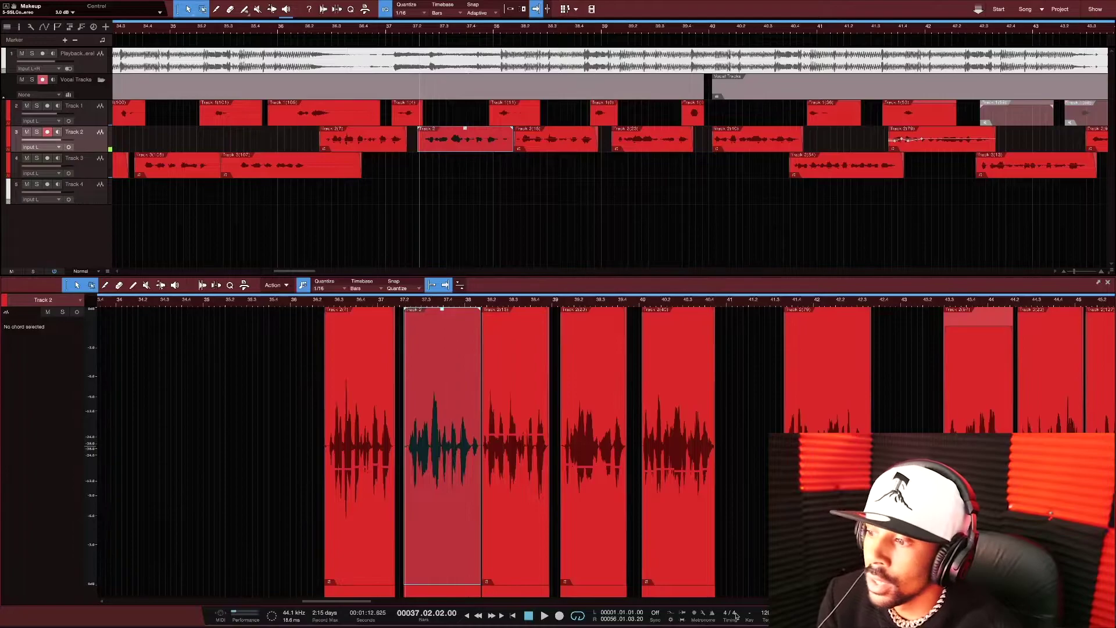
pyautogui.press('e')
pyautogui.press('e')
pyautogui.press('e')
pyautogui.press('e')
pyautogui.press('e')
pyautogui.press('e')
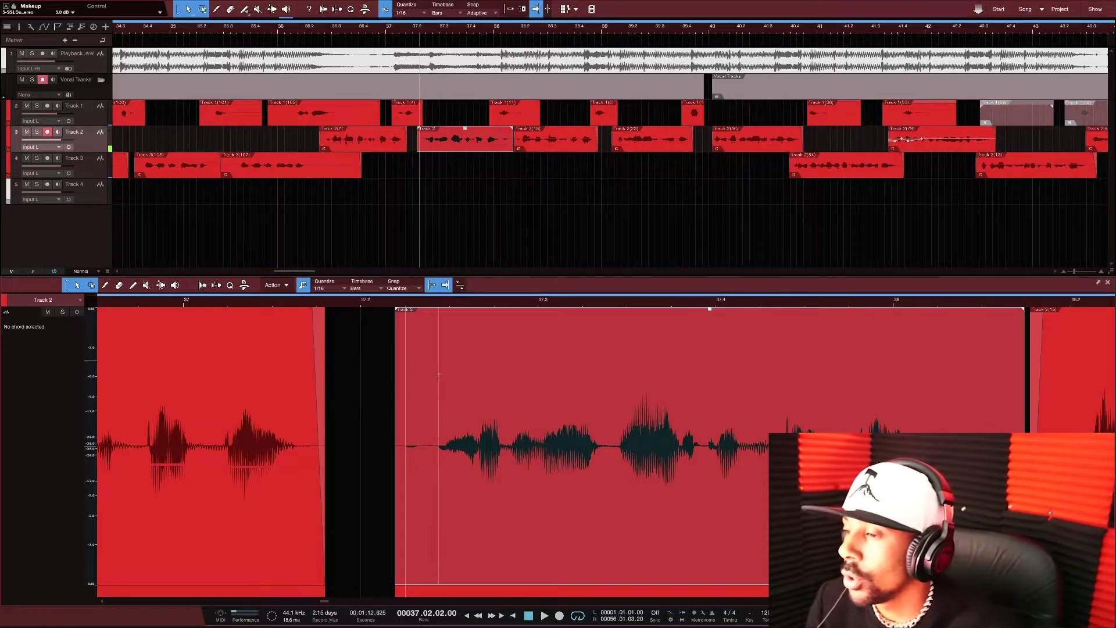
pyautogui.press('space')
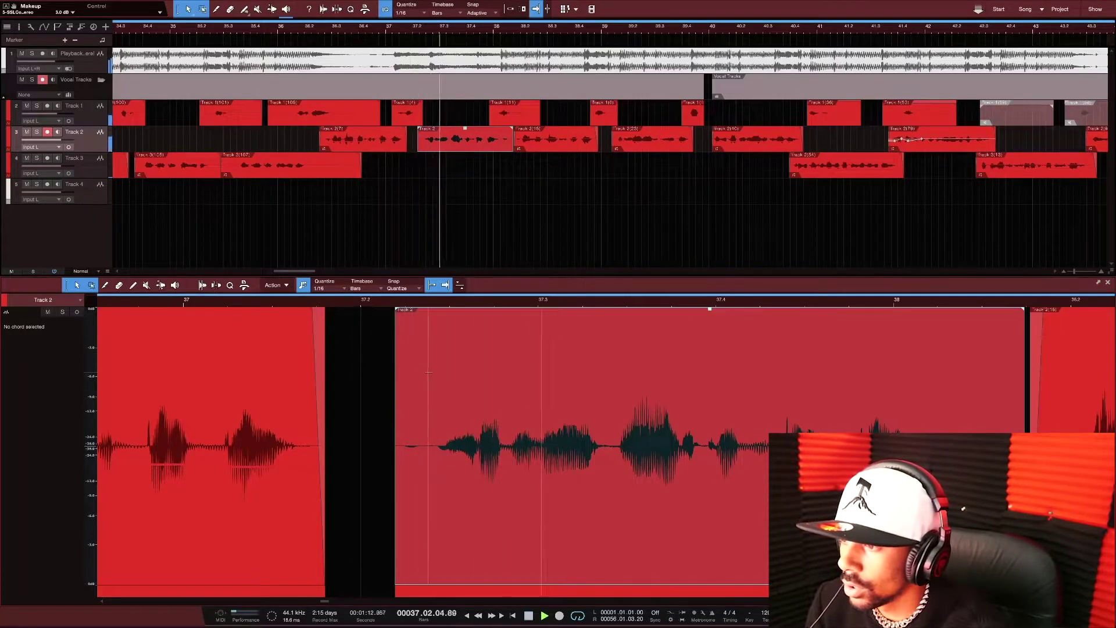
pyautogui.press('space')
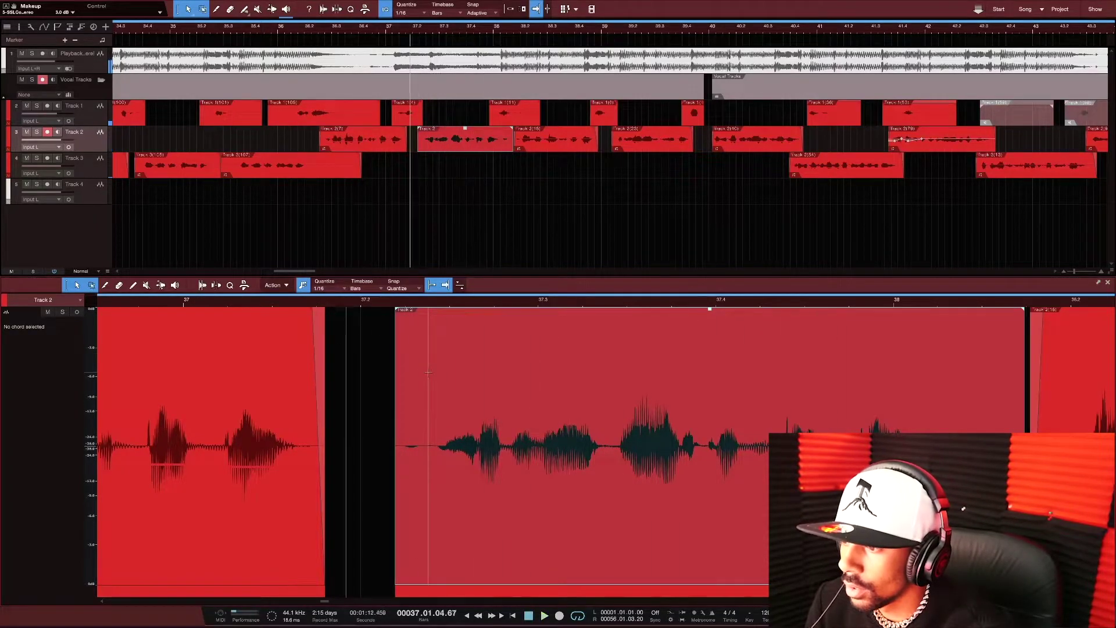
# Split the bounced clip just before 37.3, where its first sound ends, and listen around the cut
pyautogui.click(478, 383)
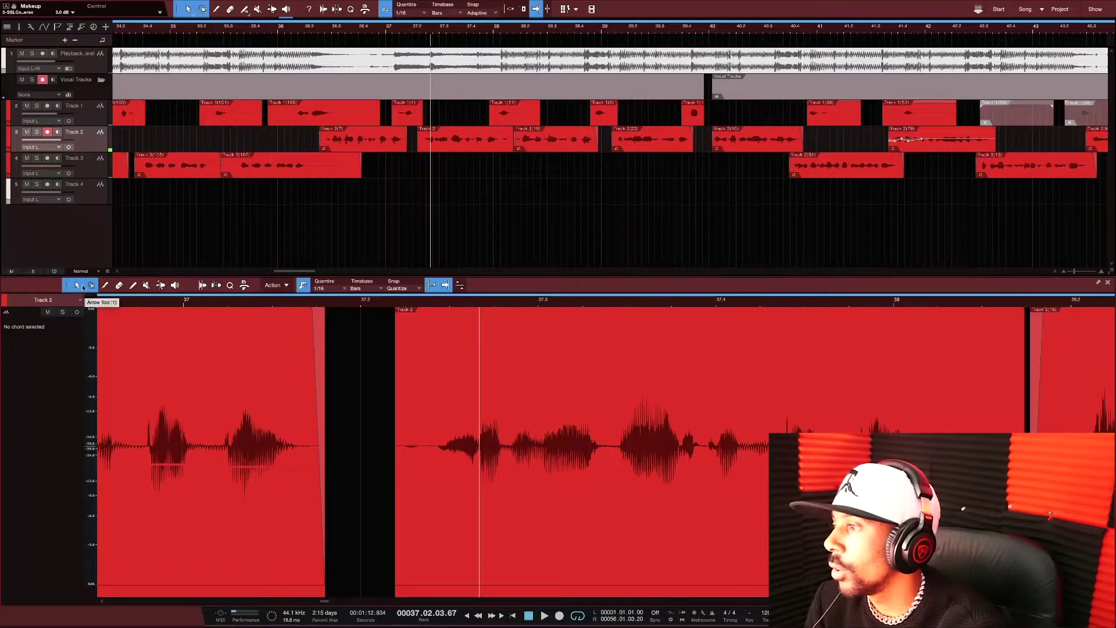
pyautogui.click(91, 285)
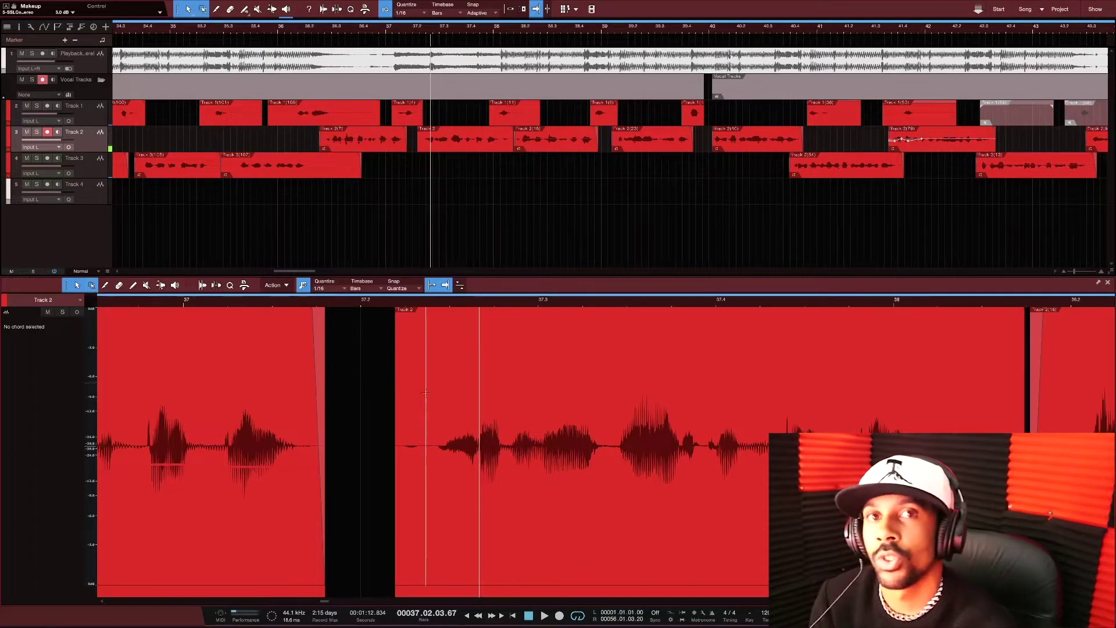
pyautogui.moveTo(480, 414); pyautogui.dragTo(1025, 414)
pyautogui.click(312, 304)
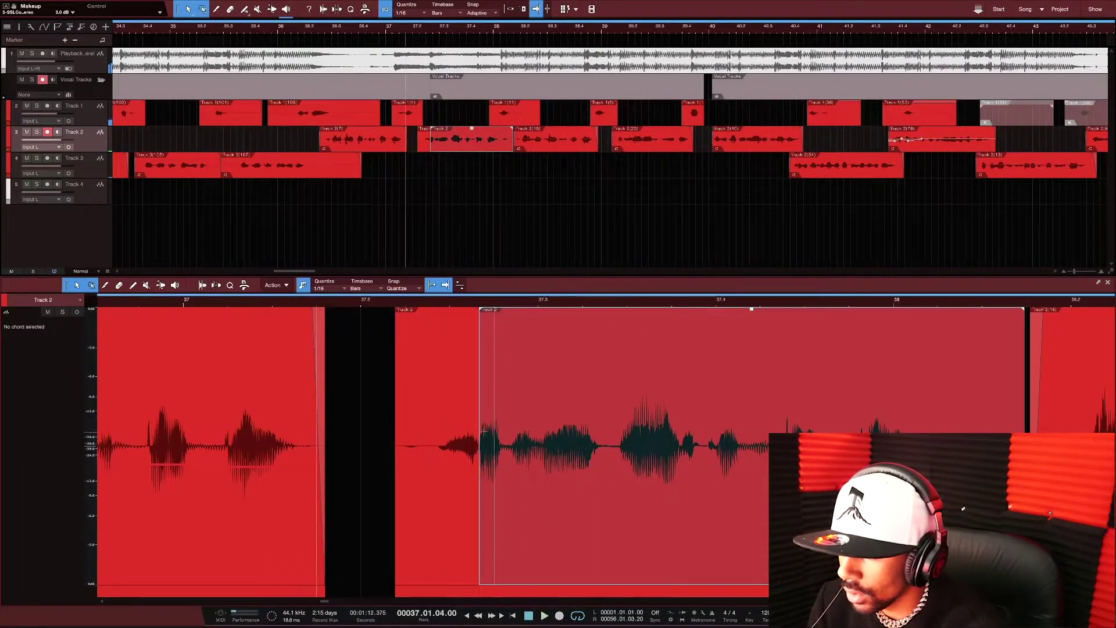
pyautogui.click(175, 286)
pyautogui.click(479, 415)
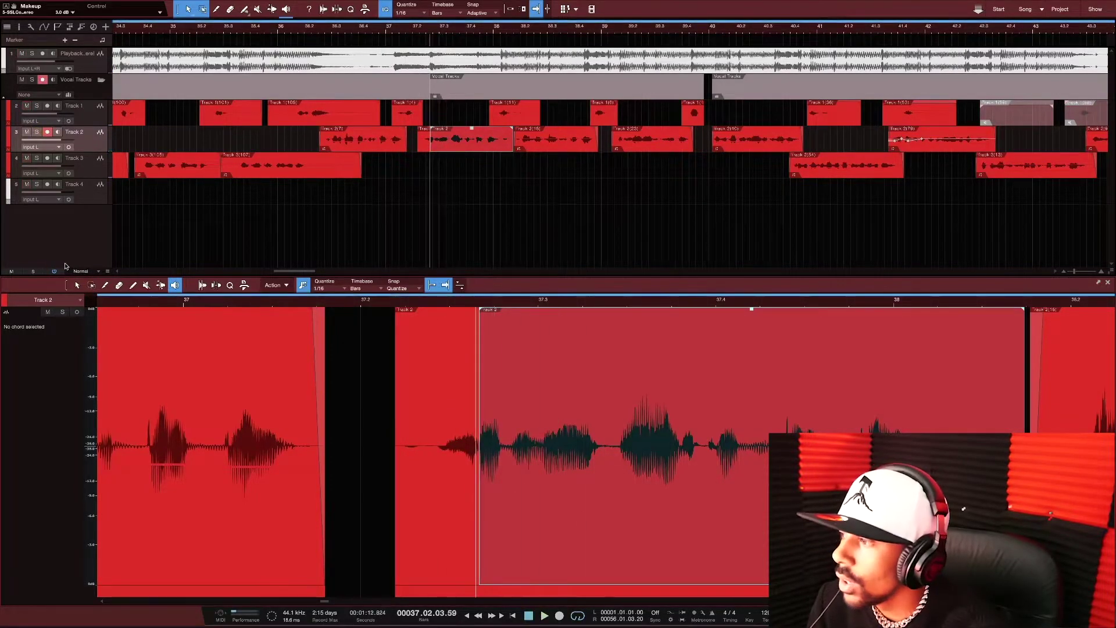
# Duplicate the short opening piece of the bounced clip and trim the empty start off both the copy and the original
pyautogui.click(74, 284)
pyautogui.click(438, 458)
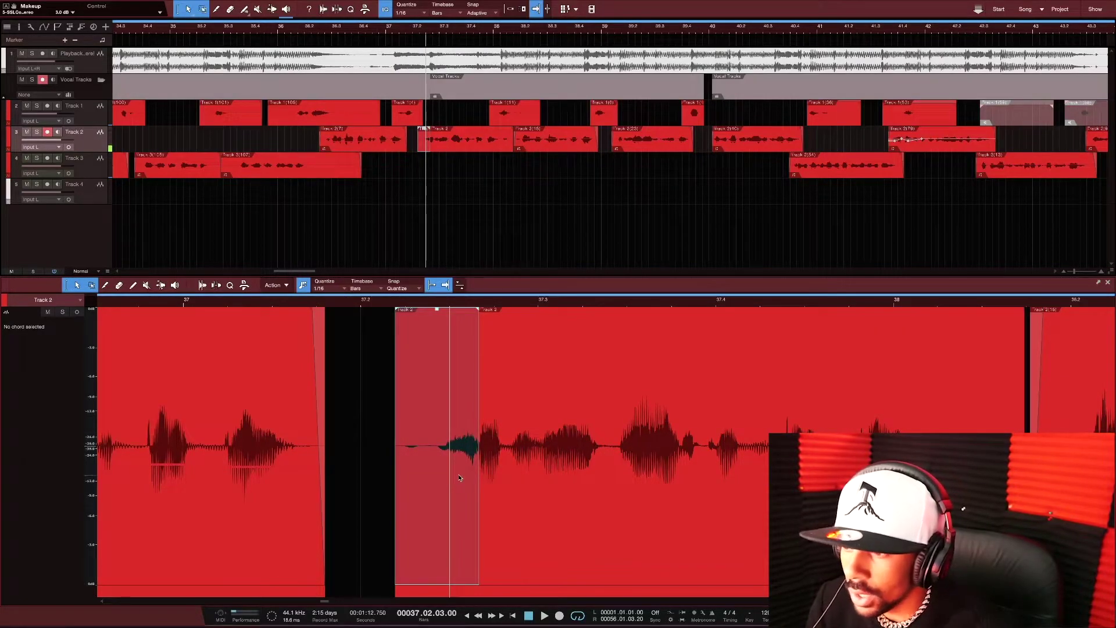
pyautogui.press('d')
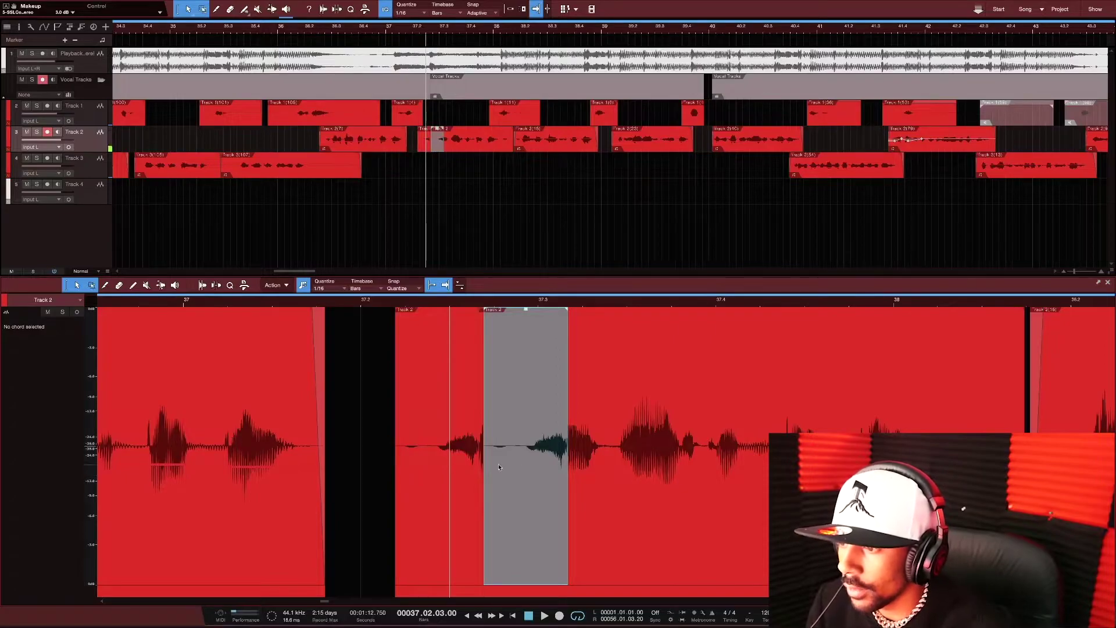
pyautogui.moveTo(486, 462); pyautogui.dragTo(522, 464)
pyautogui.moveTo(393, 466); pyautogui.dragTo(428, 473)
# Place the trimmed copy at 37.2 ahead of the original piece and extend its end to meet that piece
pyautogui.press('space')
pyautogui.press('space')
pyautogui.moveTo(416, 460)
pyautogui.mouseDown()
pyautogui.moveTo(388, 459)
pyautogui.moveTo(433, 463)
pyautogui.mouseUp()
pyautogui.press('space')
pyautogui.press('space')
# Play the repeated vocal opening from just before bar 37, and replay the song from around 35.3
pyautogui.click(139, 303)
pyautogui.press('space')
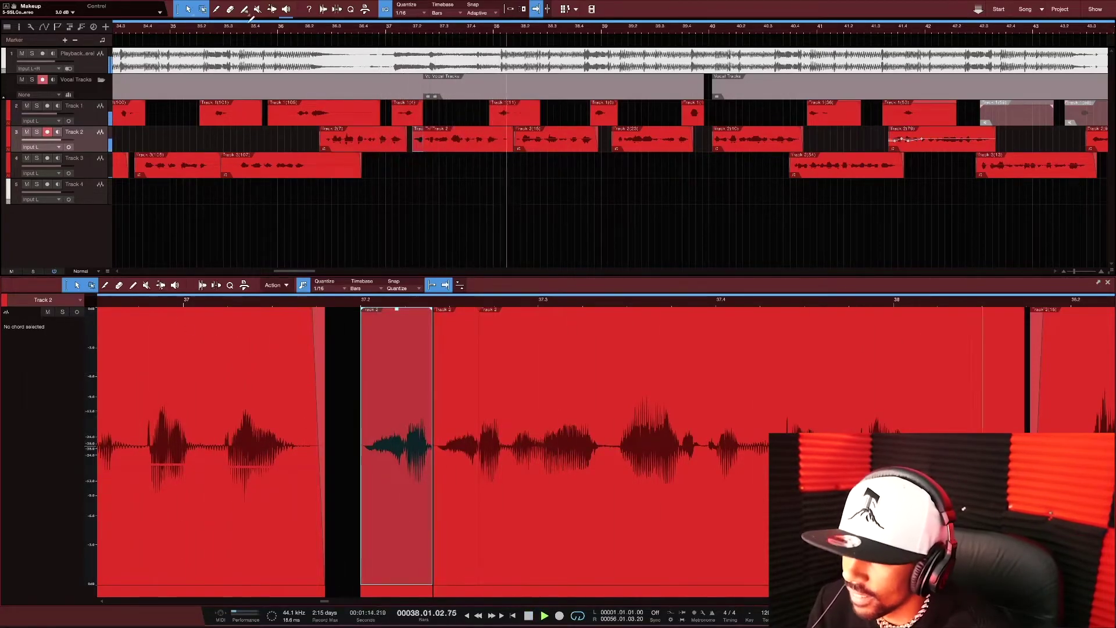
pyautogui.click(235, 32)
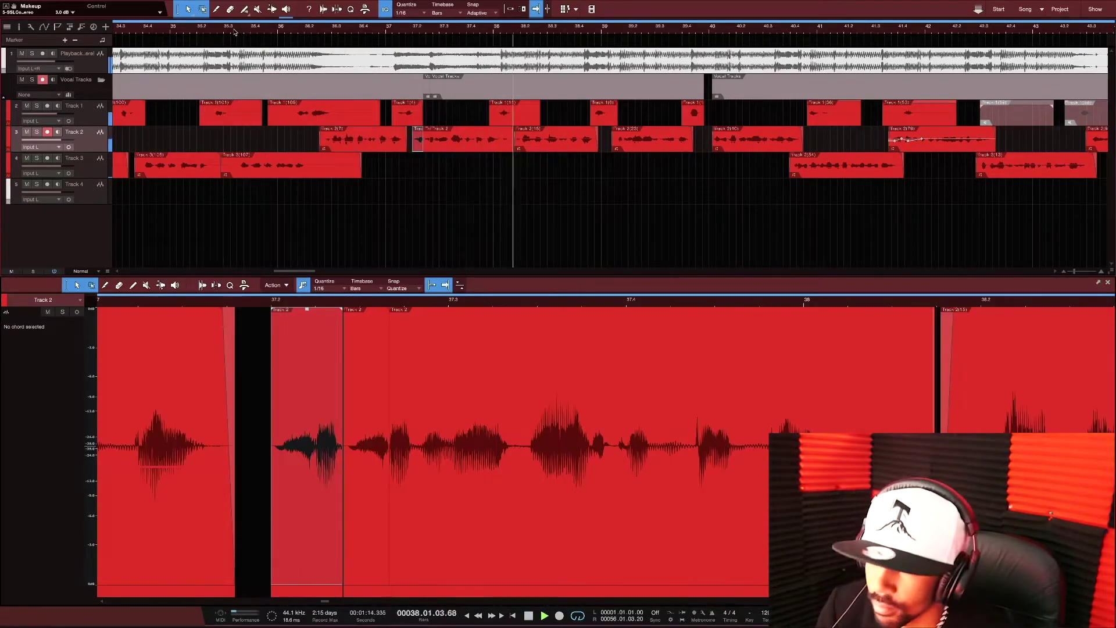
pyautogui.click(235, 32)
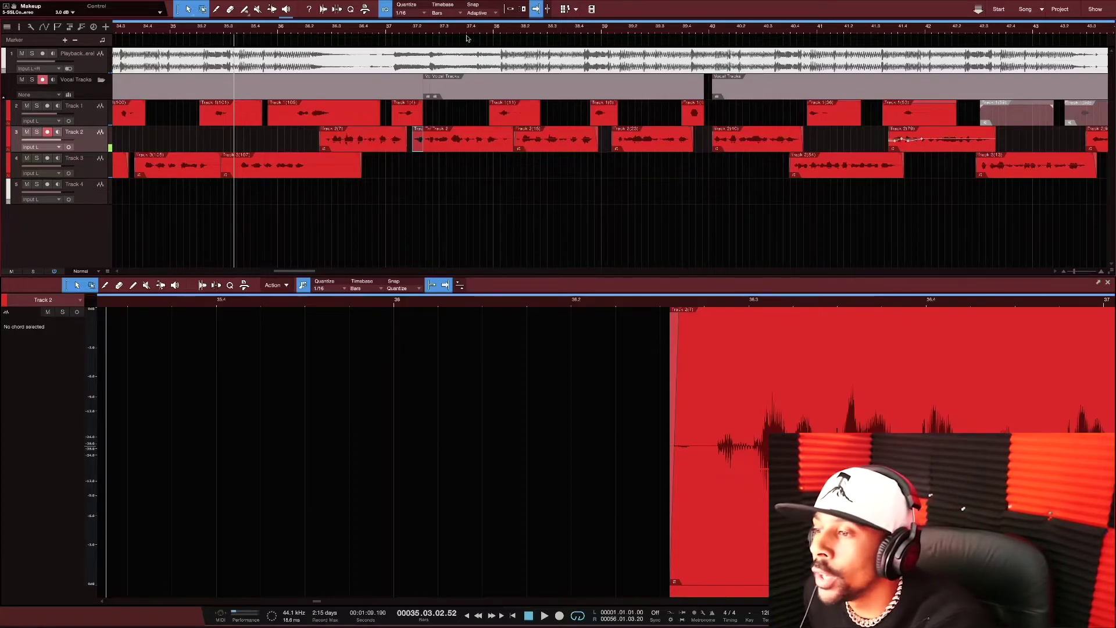
# Switch the audio editor's snapping off and back on, and close the editor
pyautogui.click(432, 285)
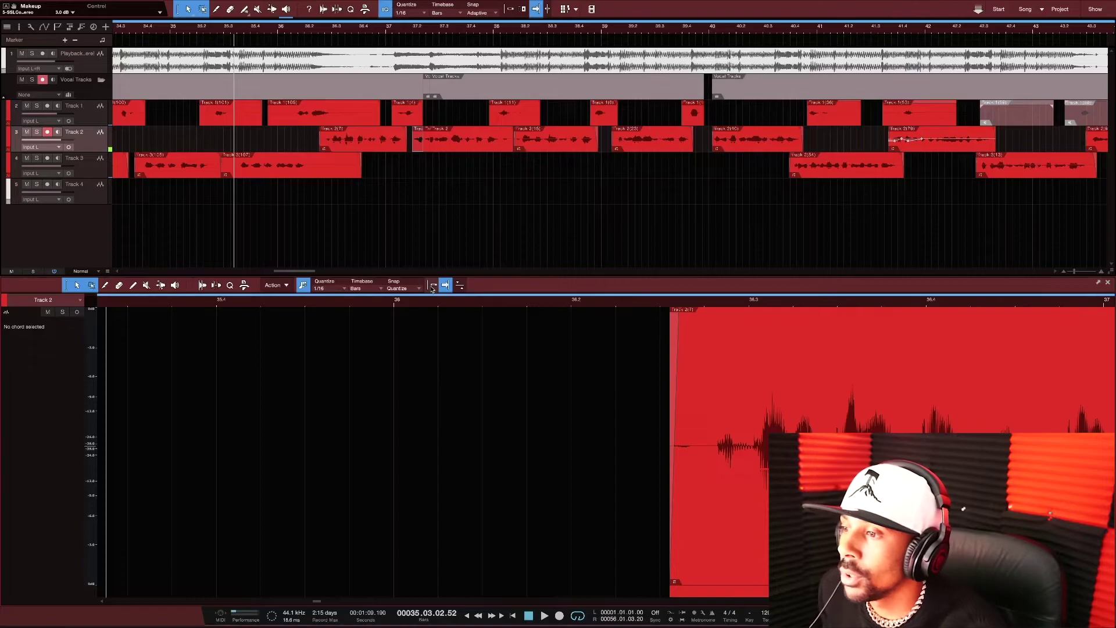
pyautogui.click(432, 286)
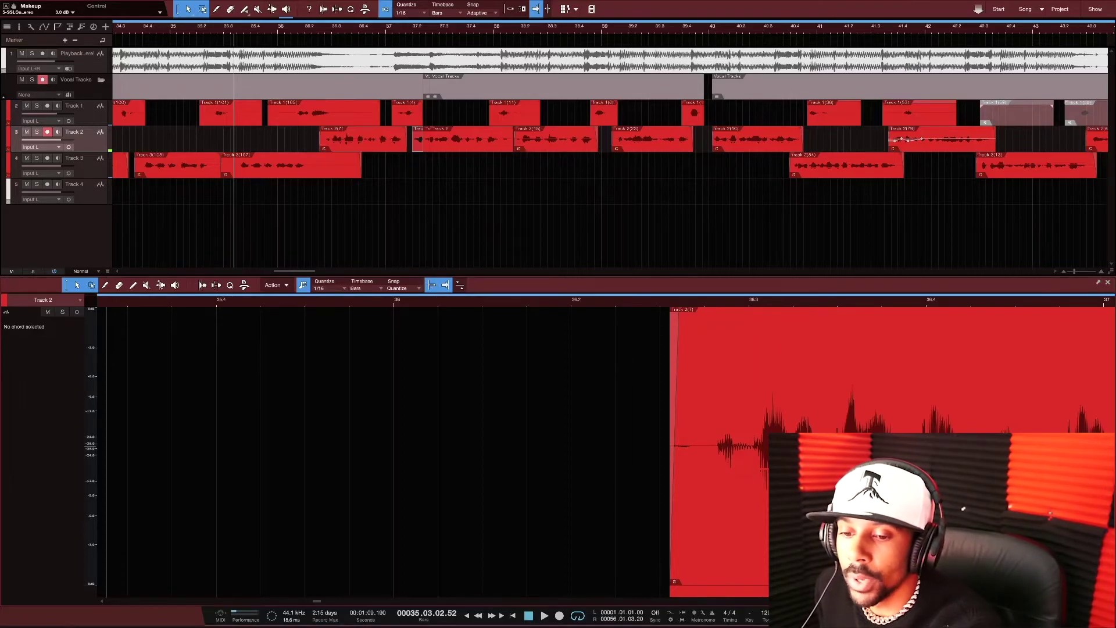
pyautogui.press('F2')
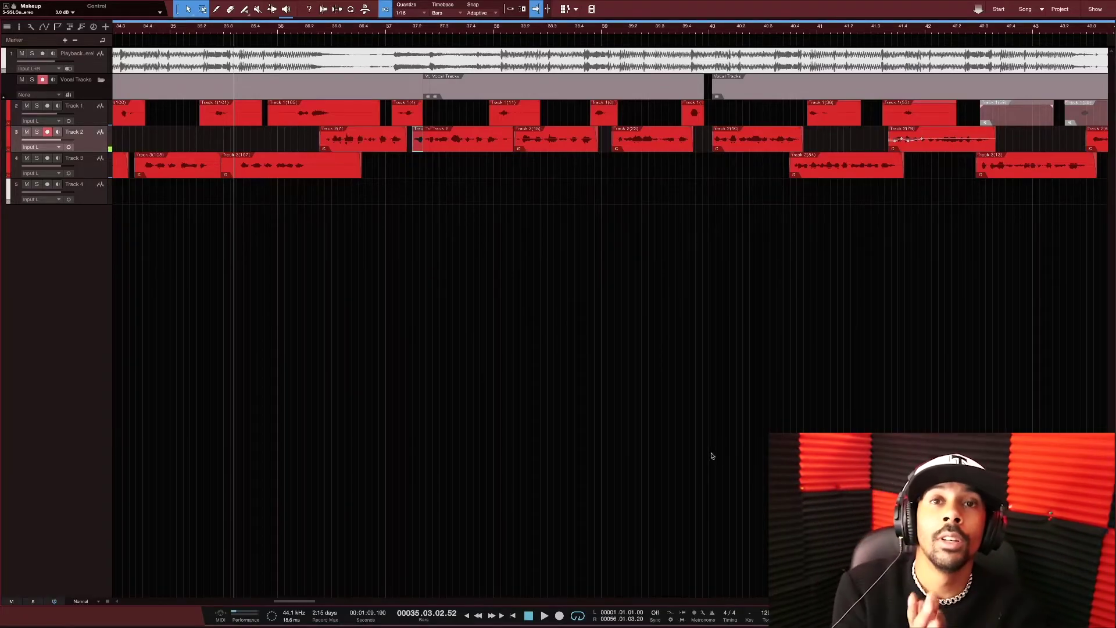